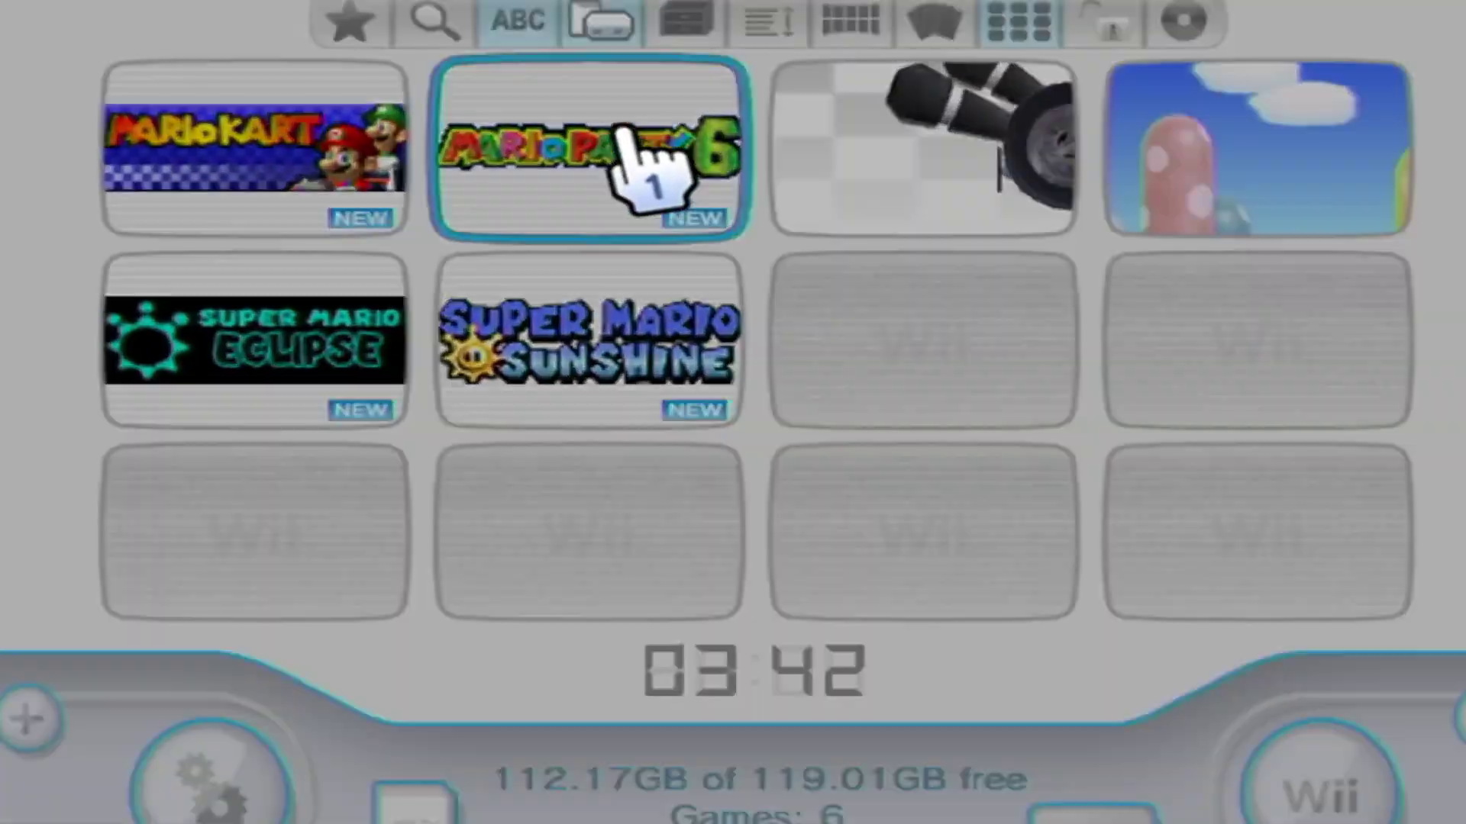
Open Mario Party 6 from the game grid and start it
{"action": "left_click", "coordinate": [626, 134]}
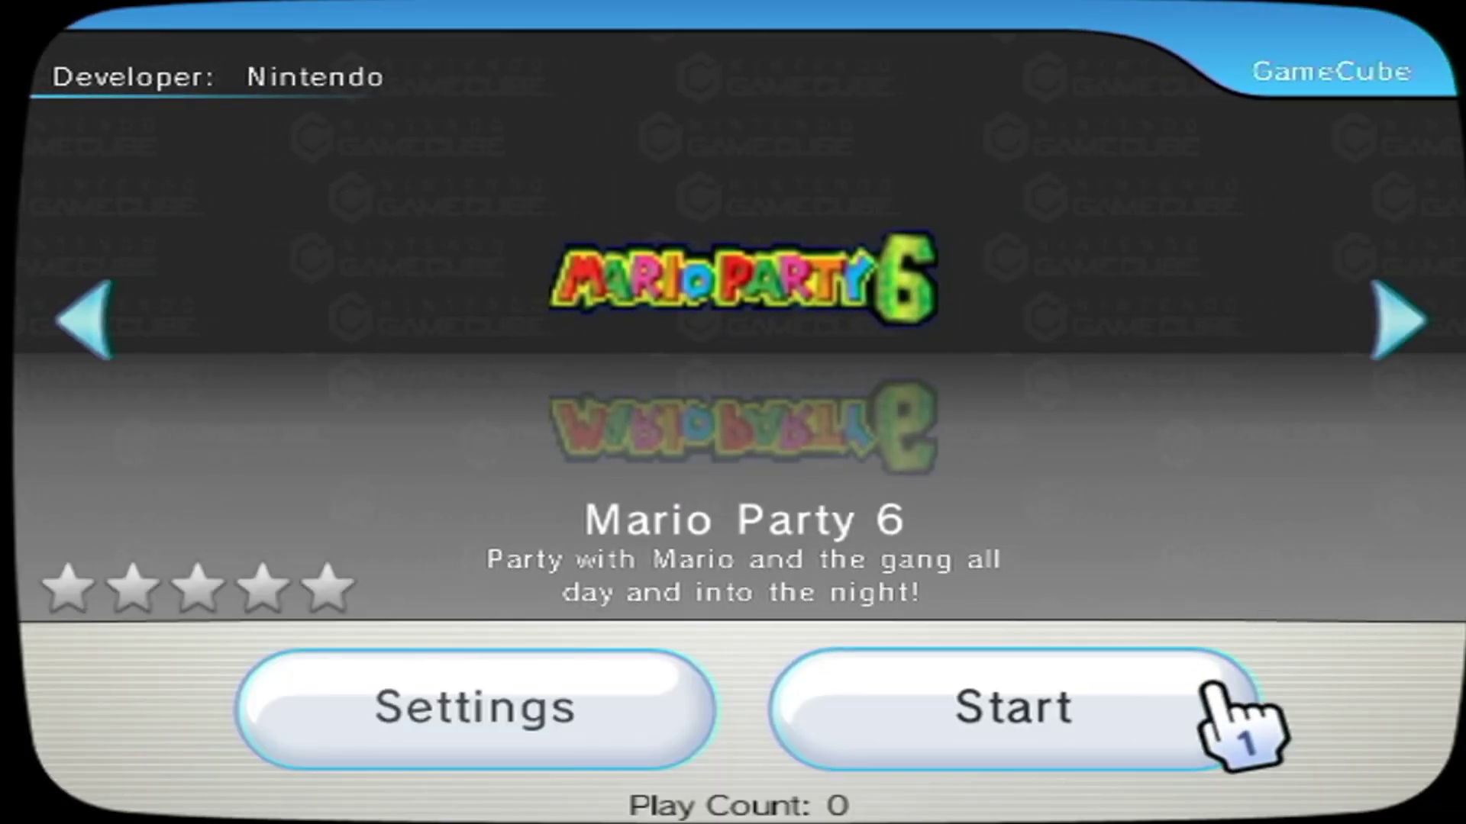
{"action": "left_click", "coordinate": [985, 714]}
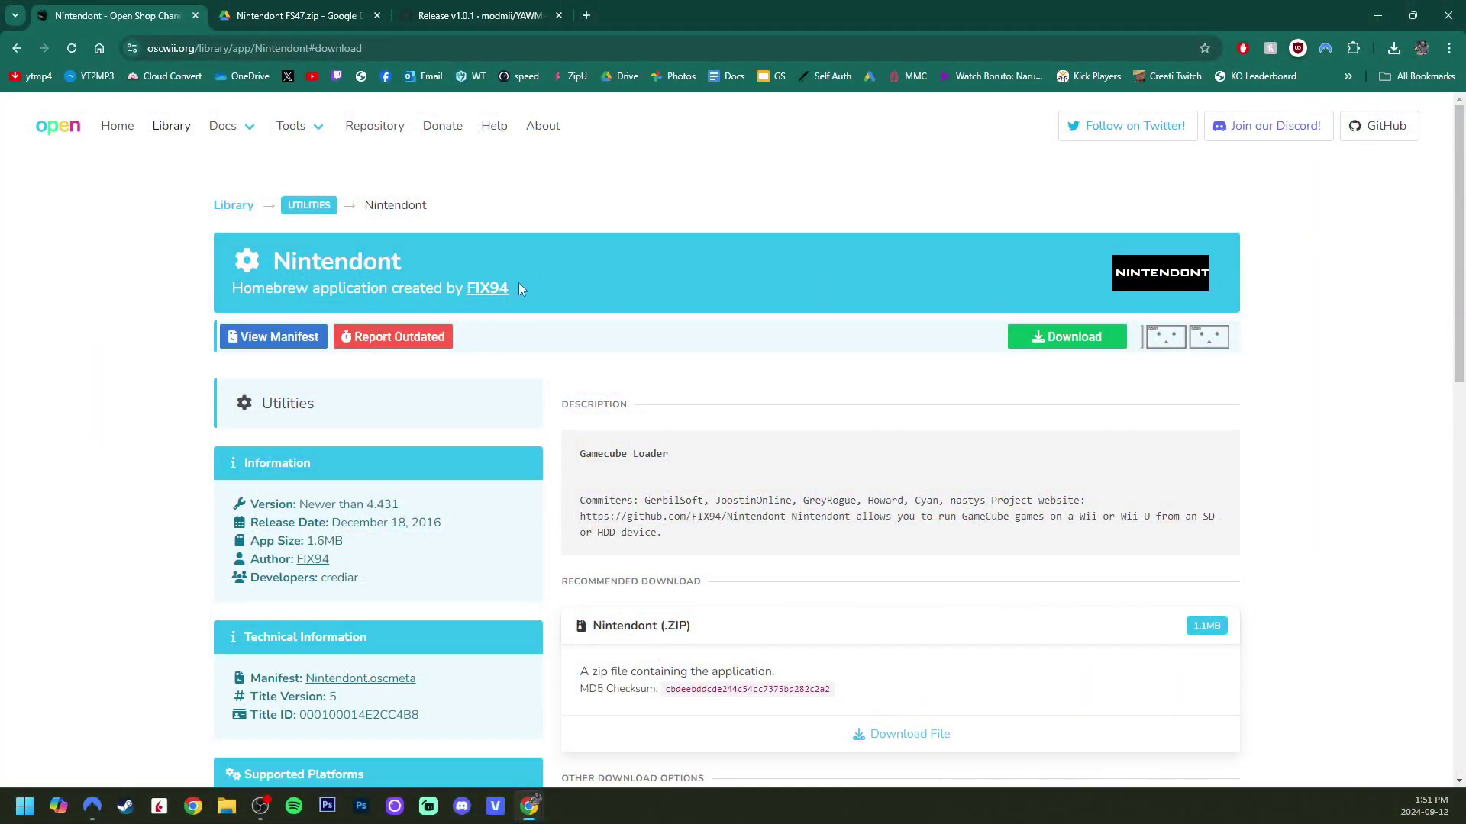
Review the Nintendont download options on the Open Shop Channel page and download the recommended Nintendont.zip
{"action": "scroll", "coordinate": [904, 420], "scroll_direction": "down", "scroll_amount": 8}
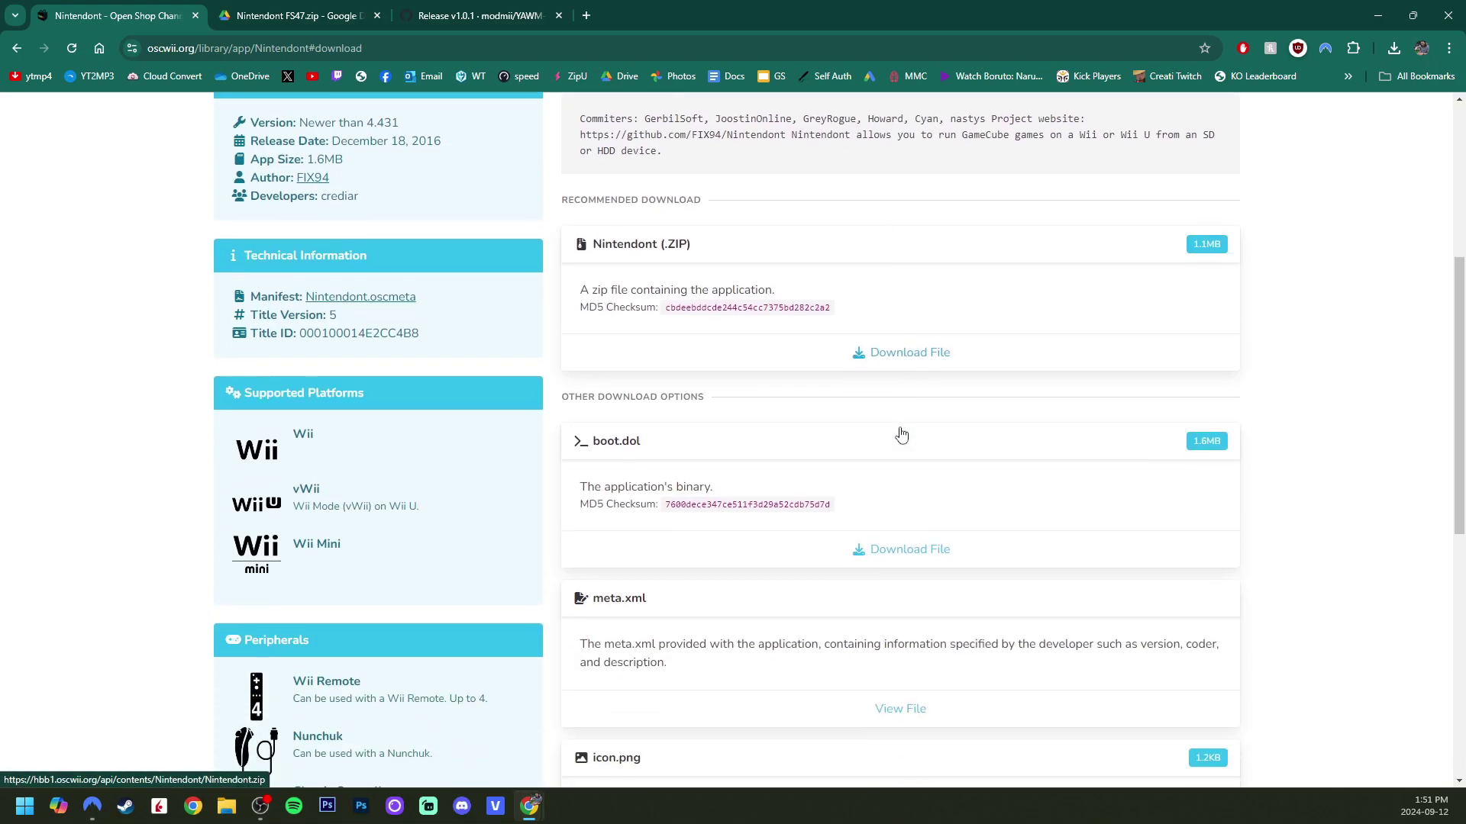
{"action": "scroll", "coordinate": [901, 434], "scroll_direction": "down", "scroll_amount": 2}
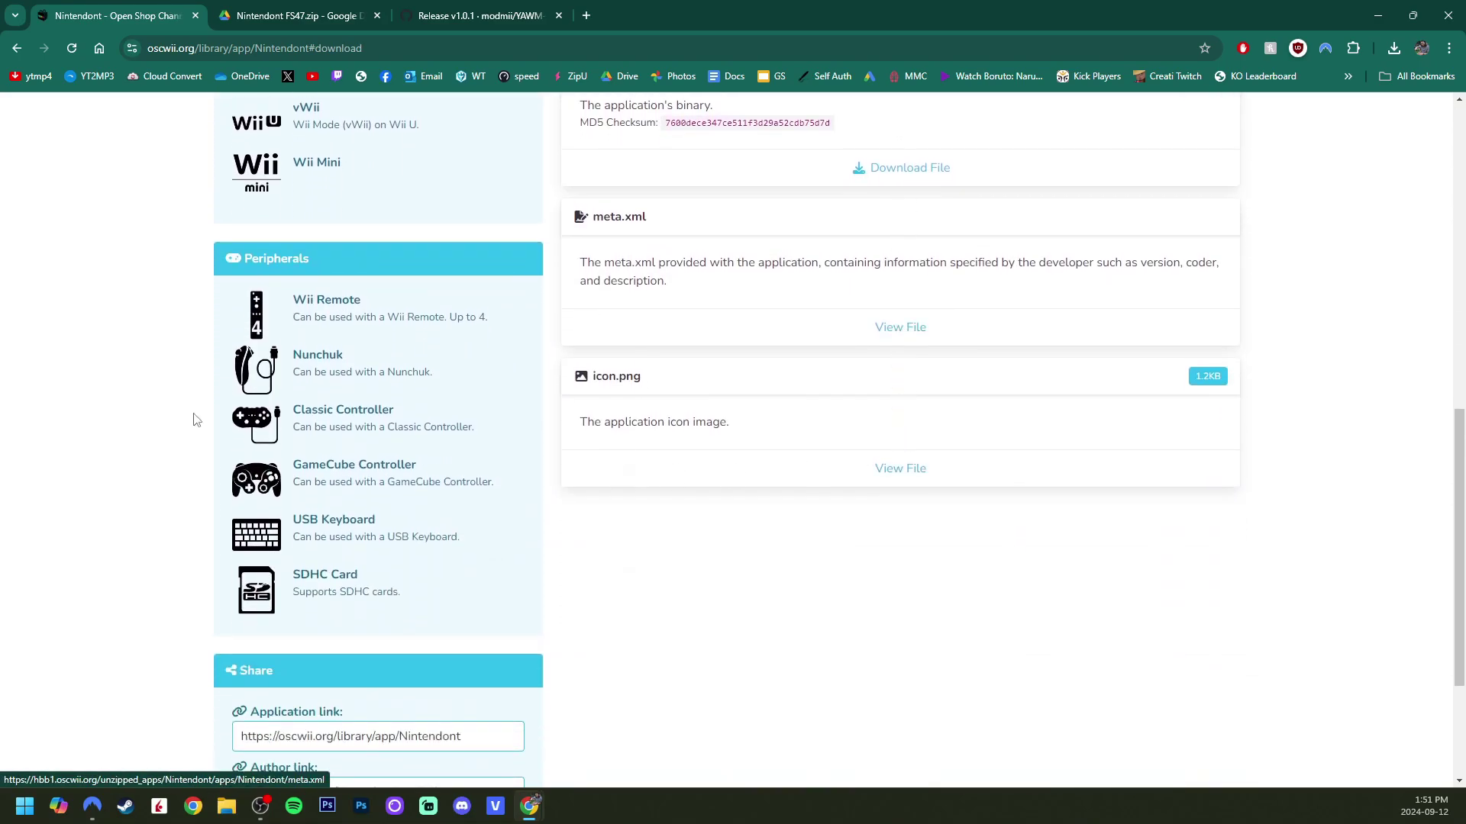
{"action": "scroll", "coordinate": [956, 524], "scroll_direction": "down", "scroll_amount": 1}
{"action": "scroll", "coordinate": [955, 535], "scroll_direction": "up", "scroll_amount": 8}
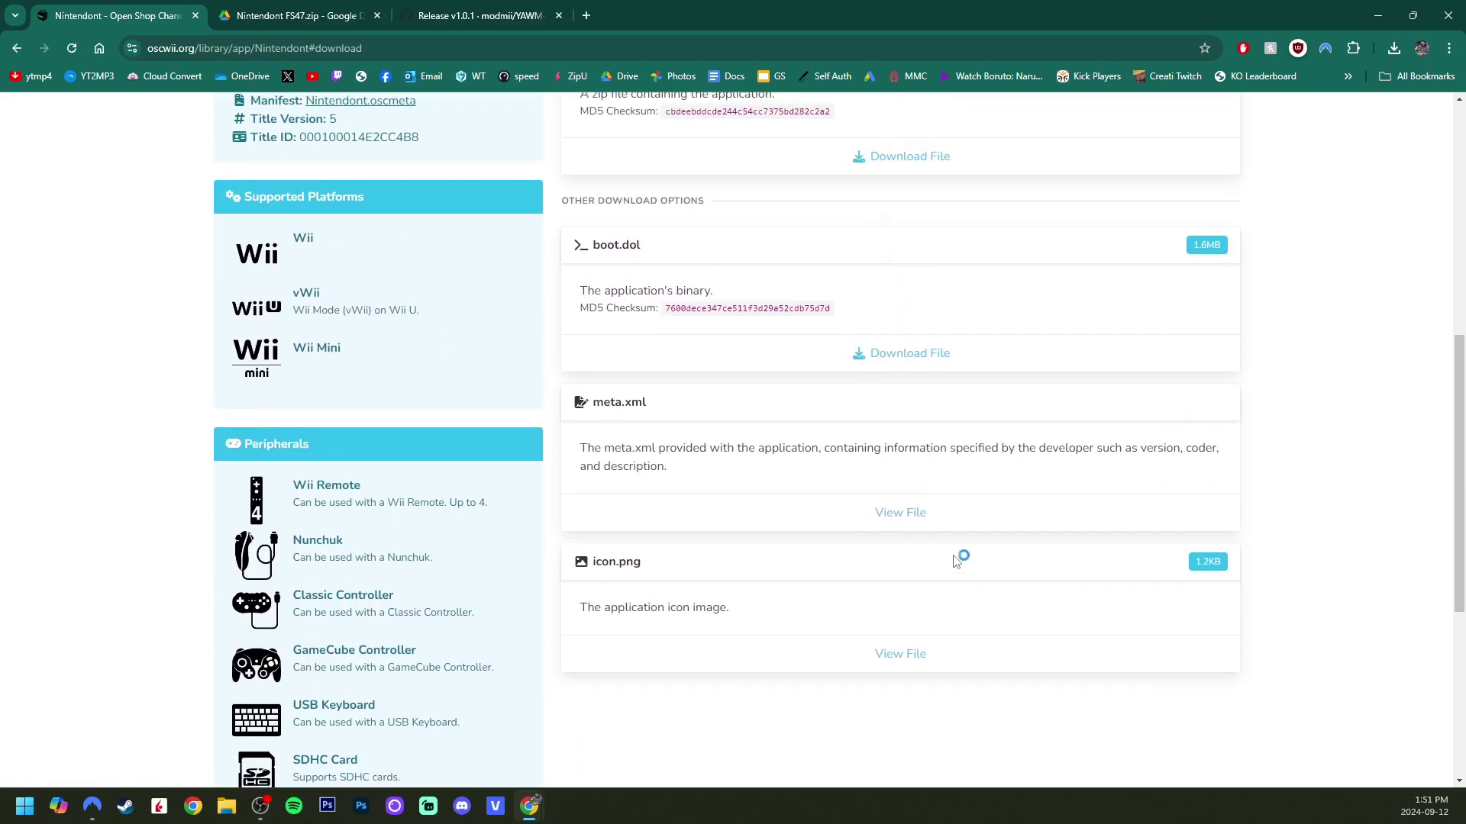
{"action": "left_click_drag", "start_coordinate": [566, 489], "coordinate": [718, 494]}
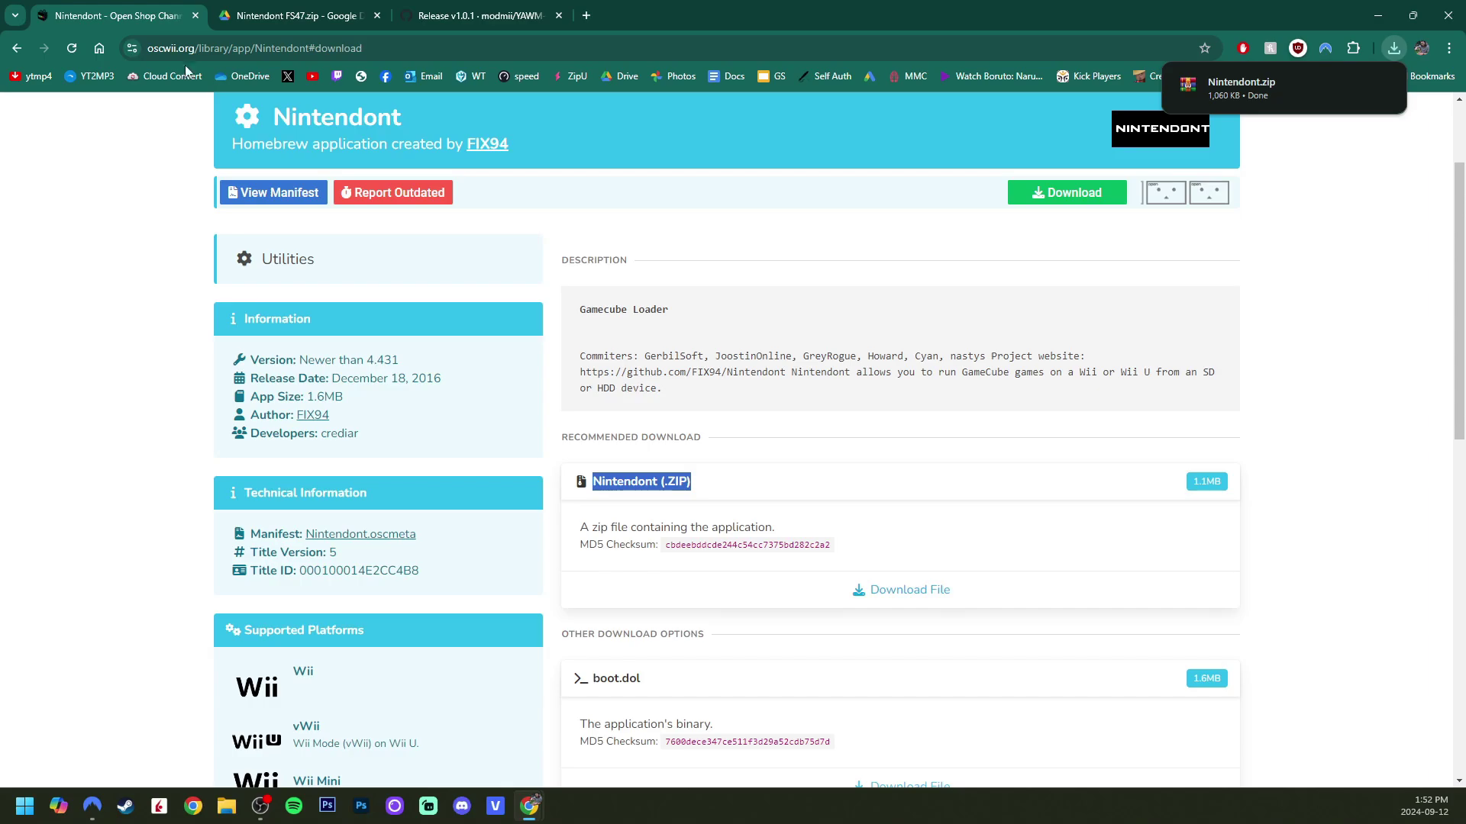
Check the wad and wiiu folders inside Nintendont FS47.zip on Google Drive and download the whole archive
{"action": "left_click", "coordinate": [196, 15]}
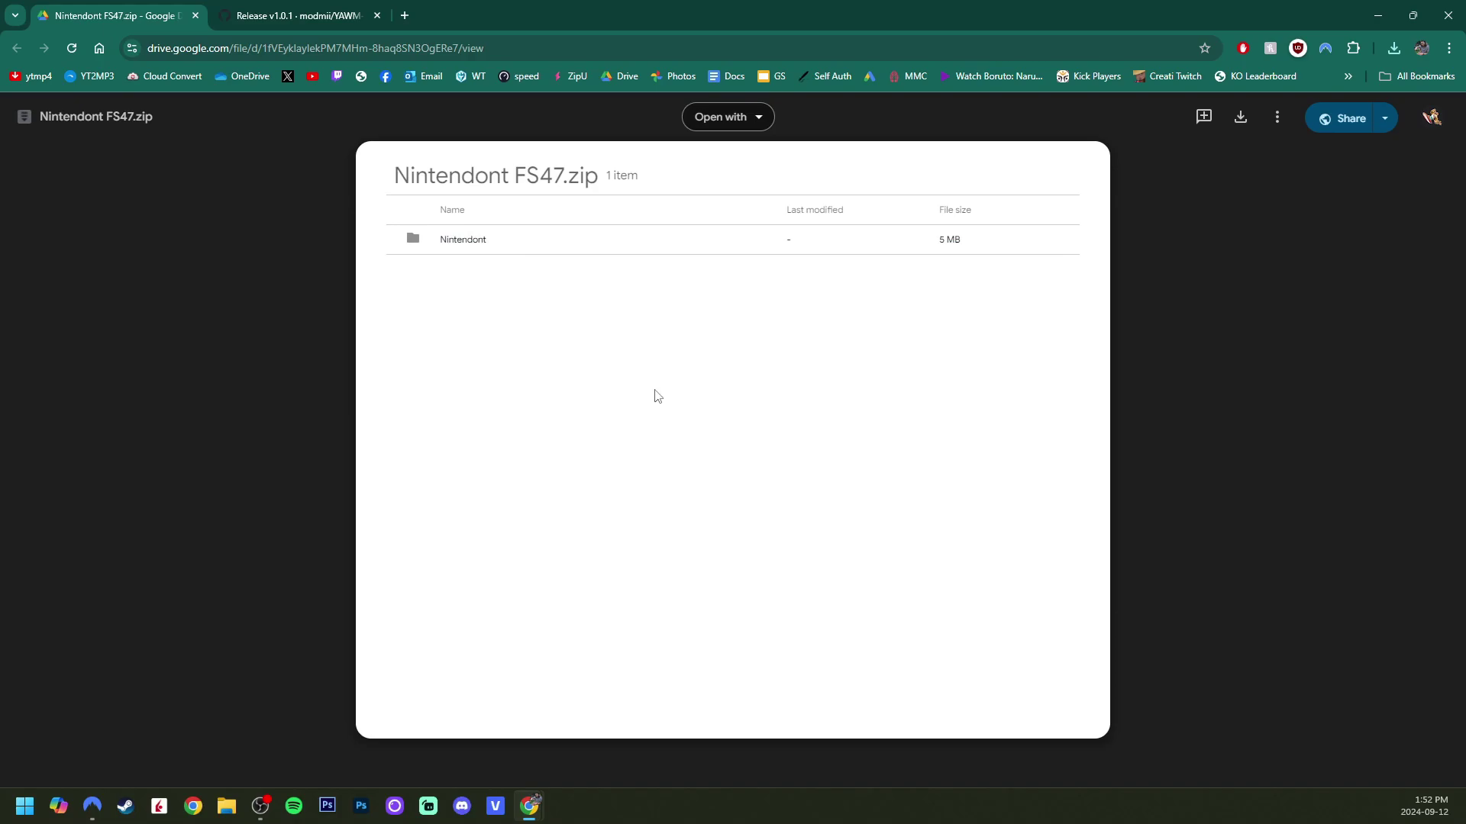
{"action": "left_click", "coordinate": [468, 241]}
{"action": "left_click", "coordinate": [469, 241]}
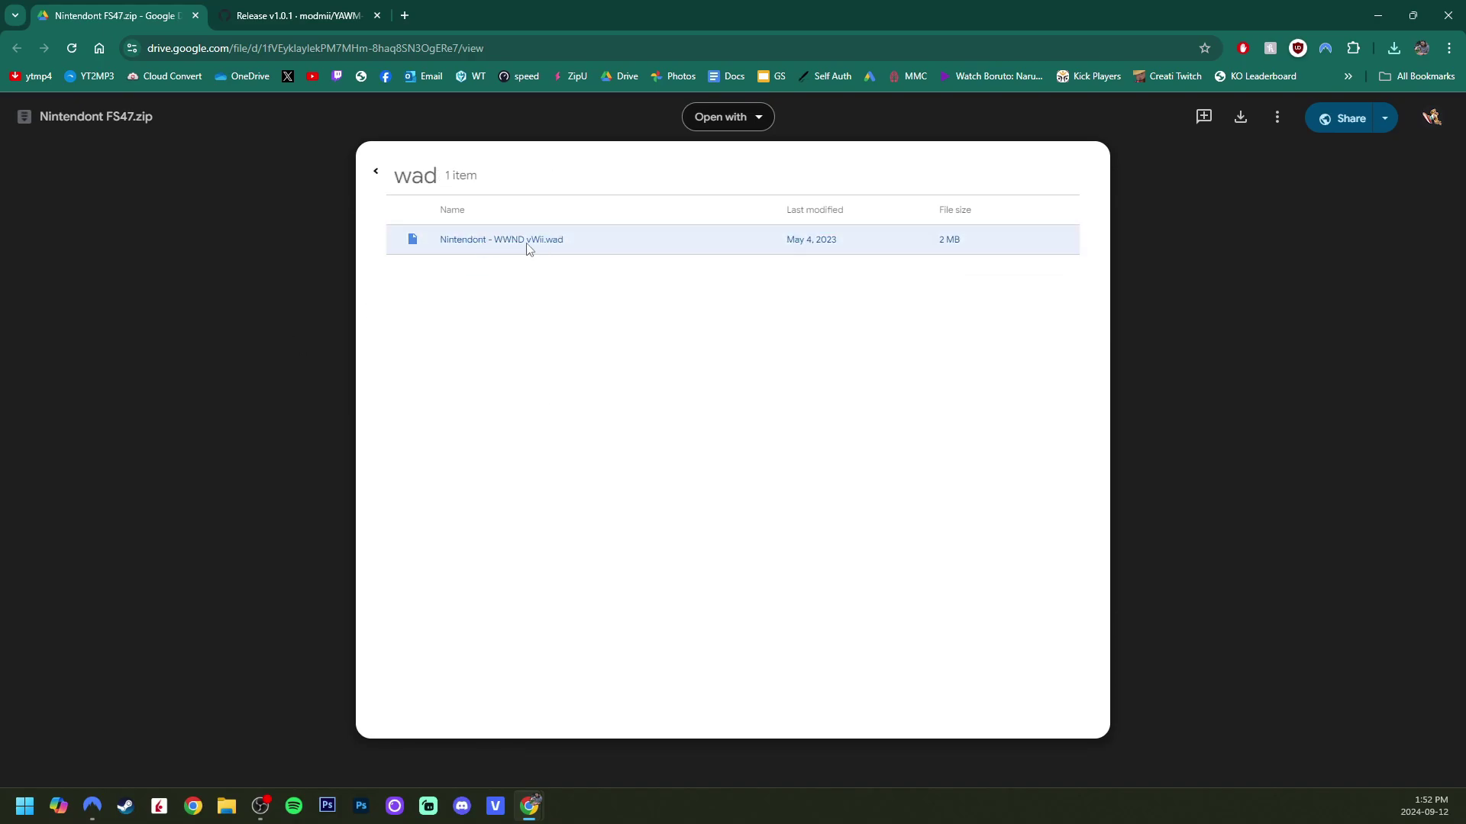
{"action": "left_click", "coordinate": [376, 171]}
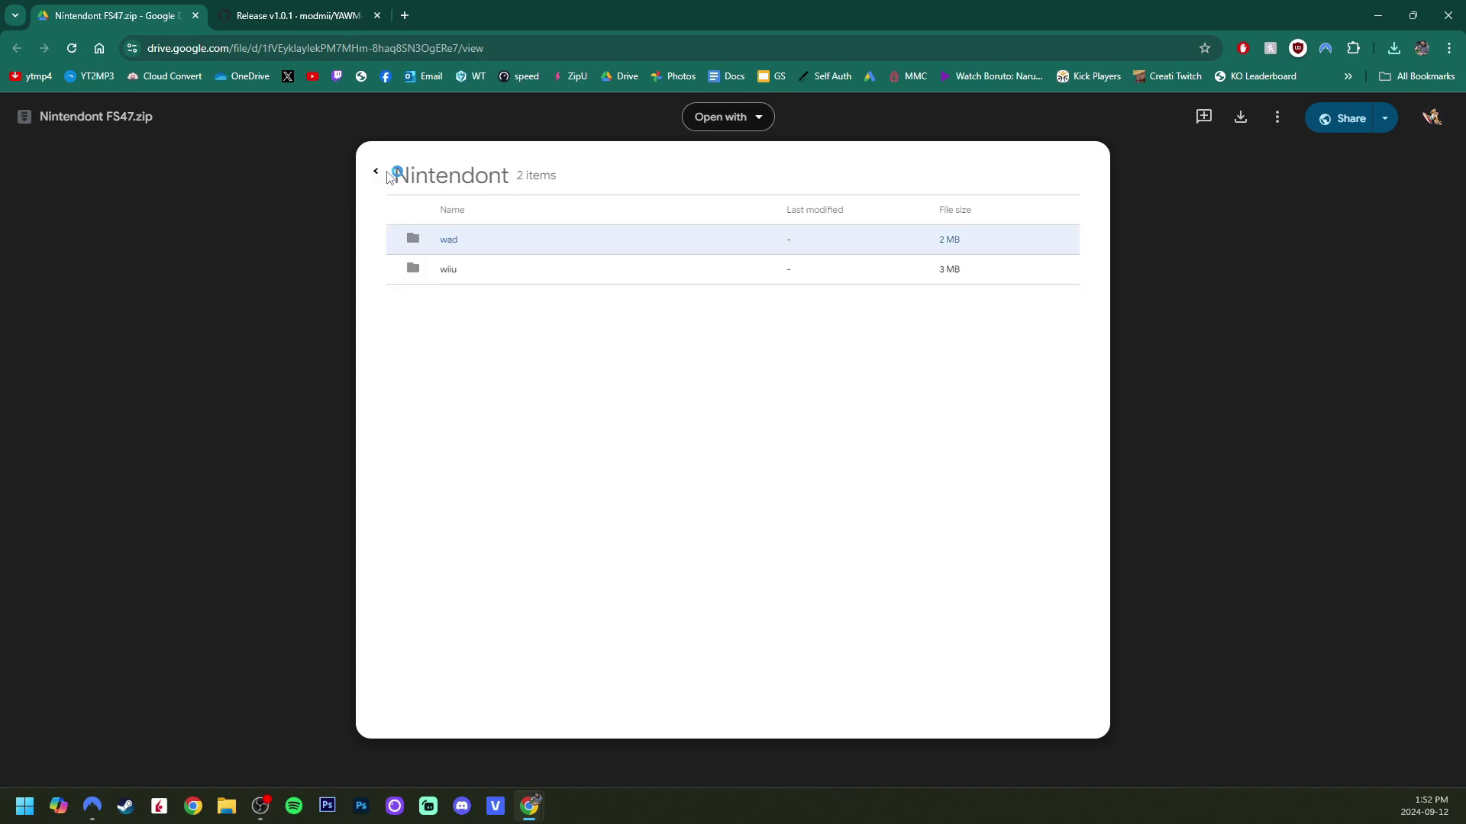
{"action": "left_click", "coordinate": [457, 271]}
{"action": "left_click", "coordinate": [481, 240]}
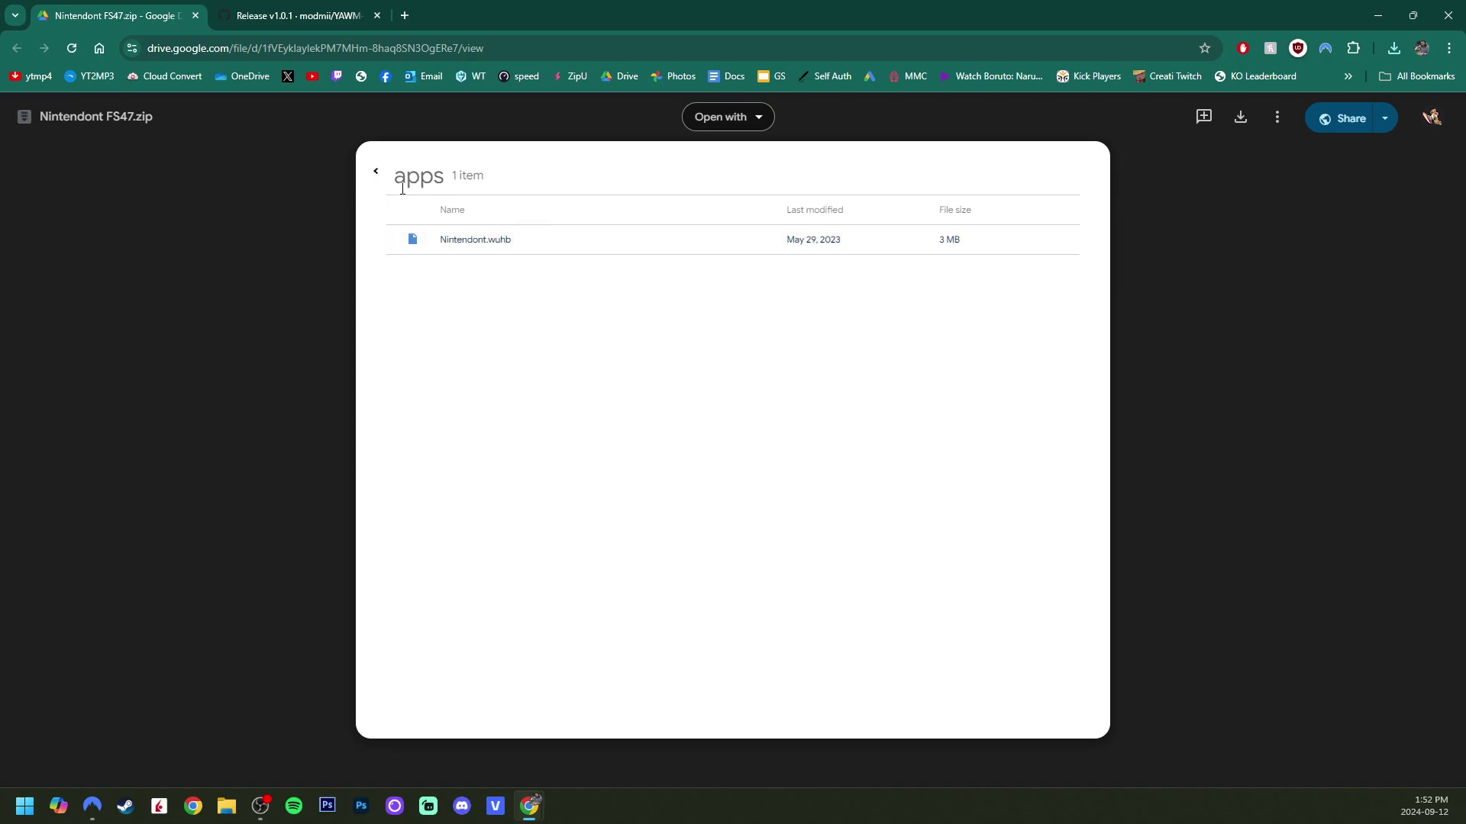
{"action": "left_click", "coordinate": [381, 181]}
{"action": "double_click", "coordinate": [382, 181]}
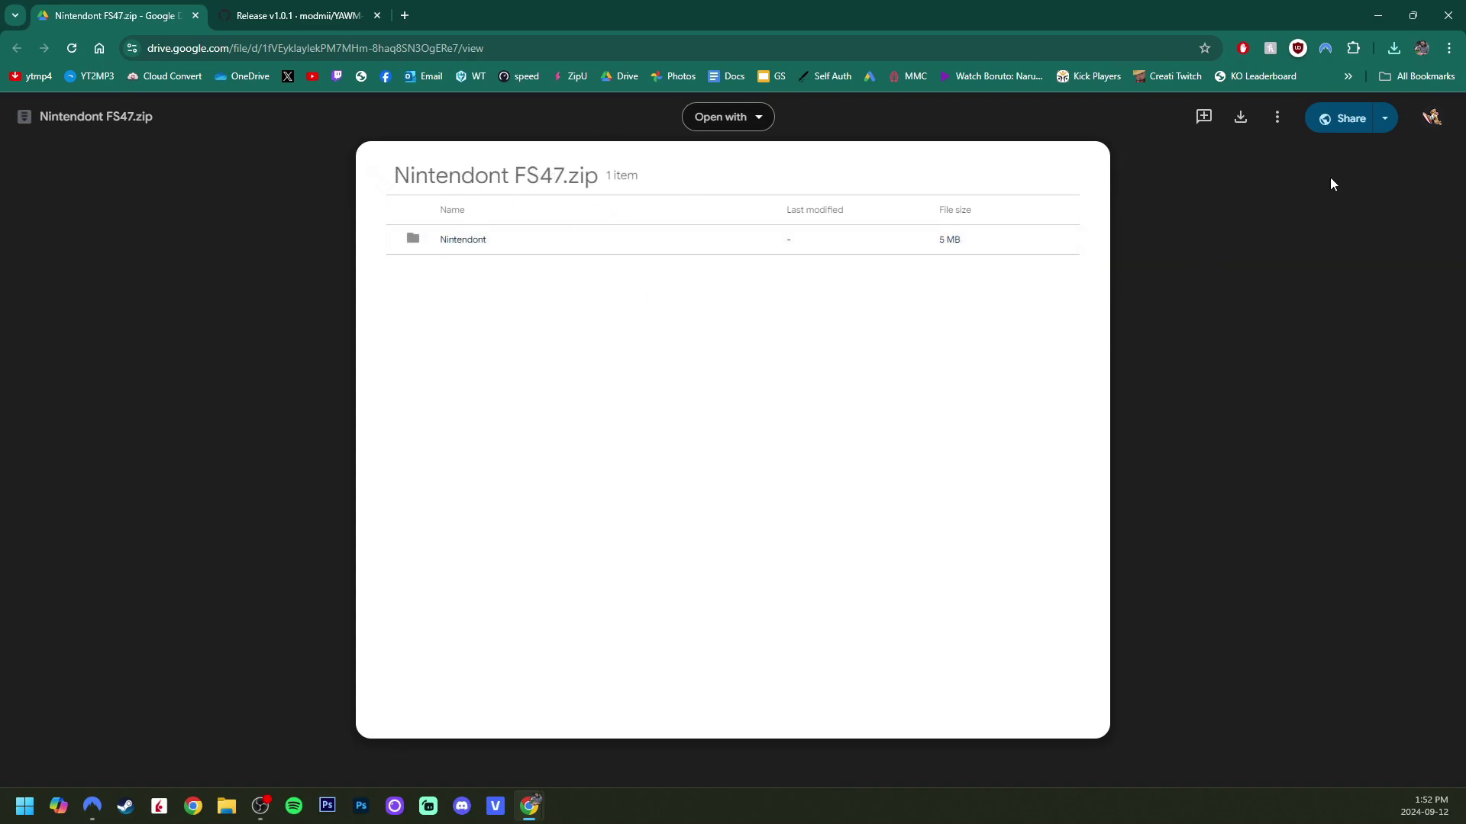
{"action": "left_click", "coordinate": [1240, 119]}
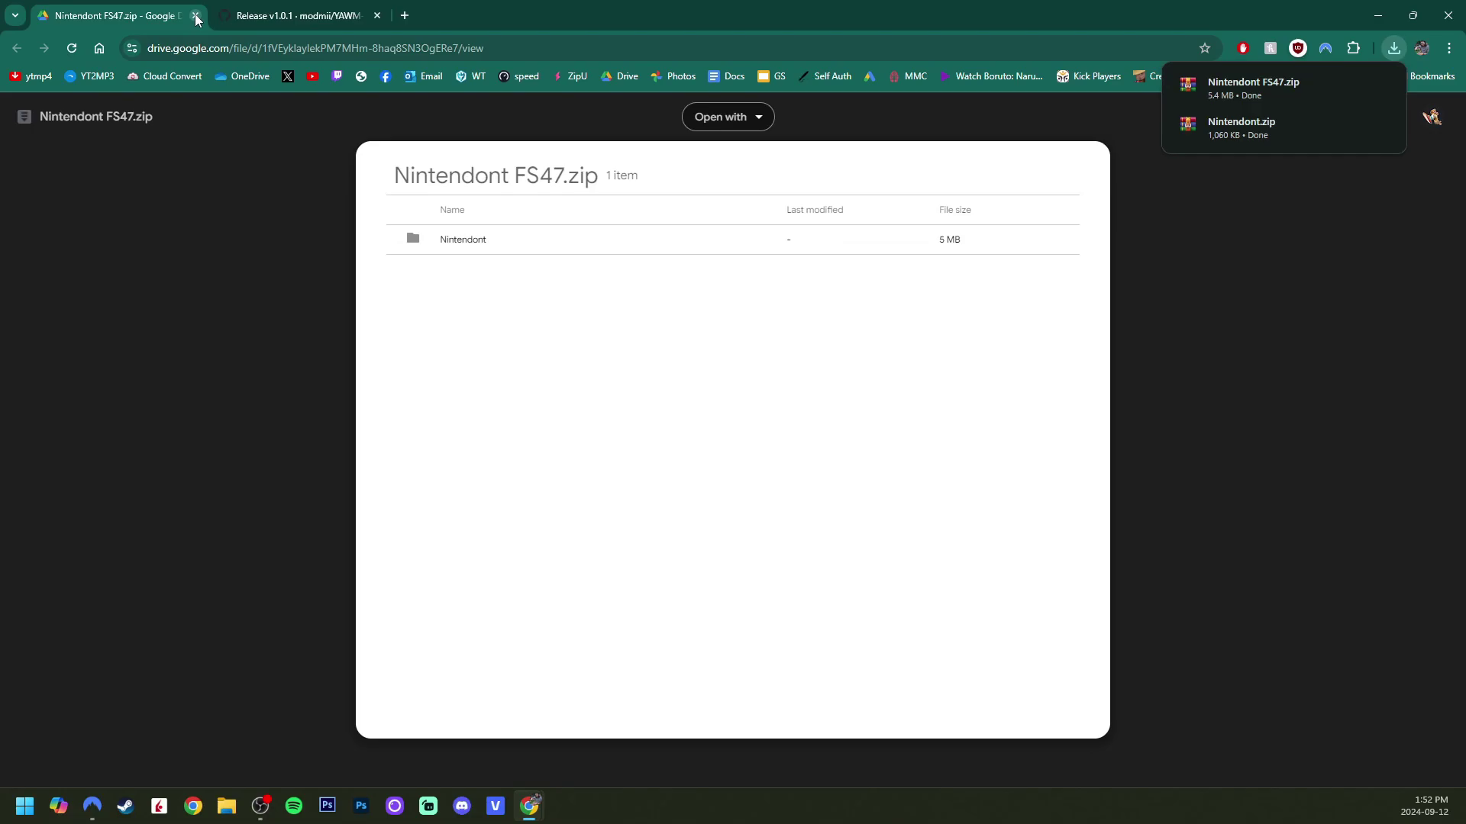
Download yawmME.zip from the YAWM-ModMii-Edition v1.0.1 release on GitHub and close the browser page
{"action": "left_click", "coordinate": [197, 16]}
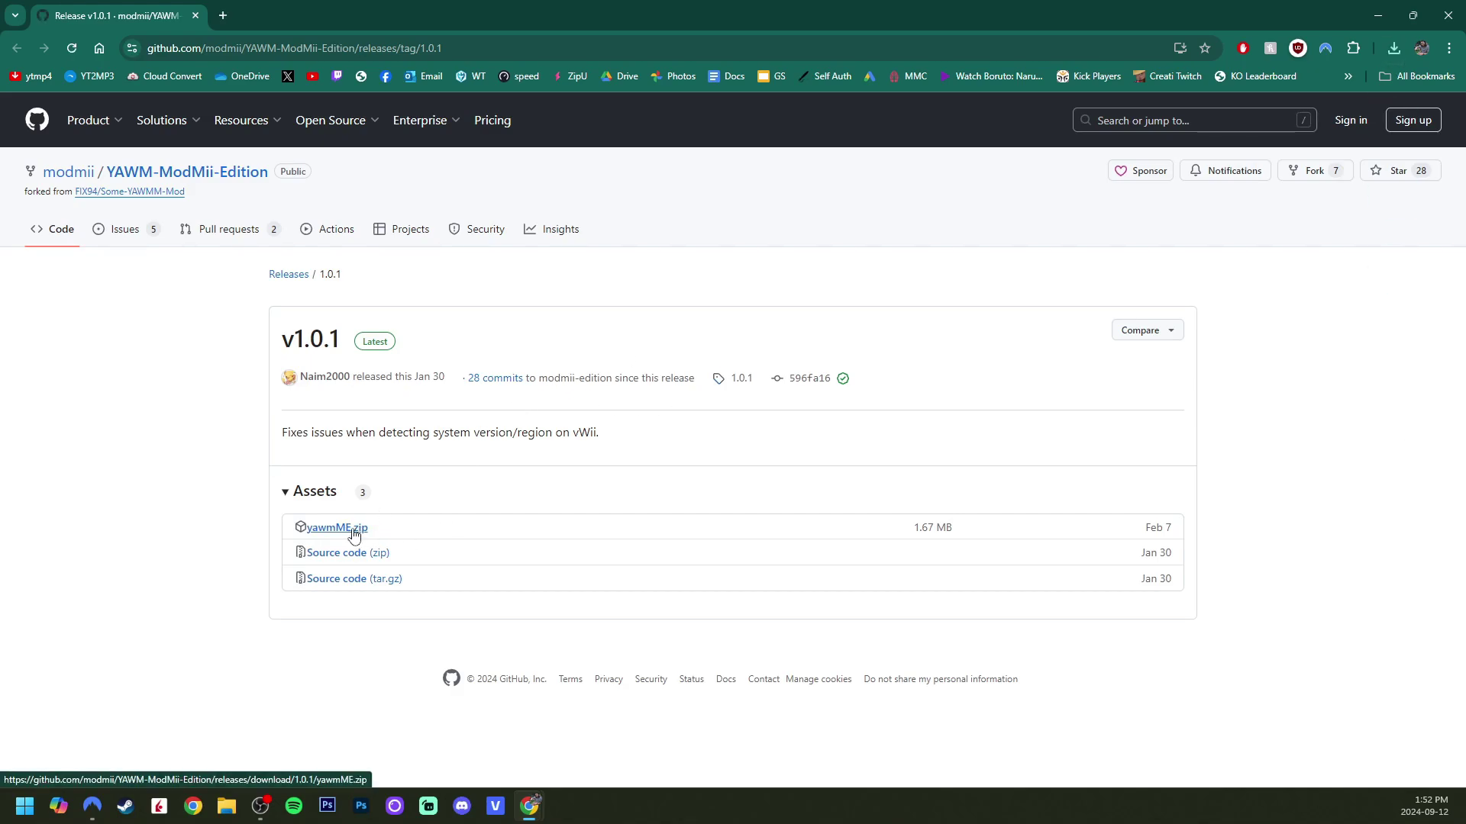
{"action": "left_click", "coordinate": [196, 15]}
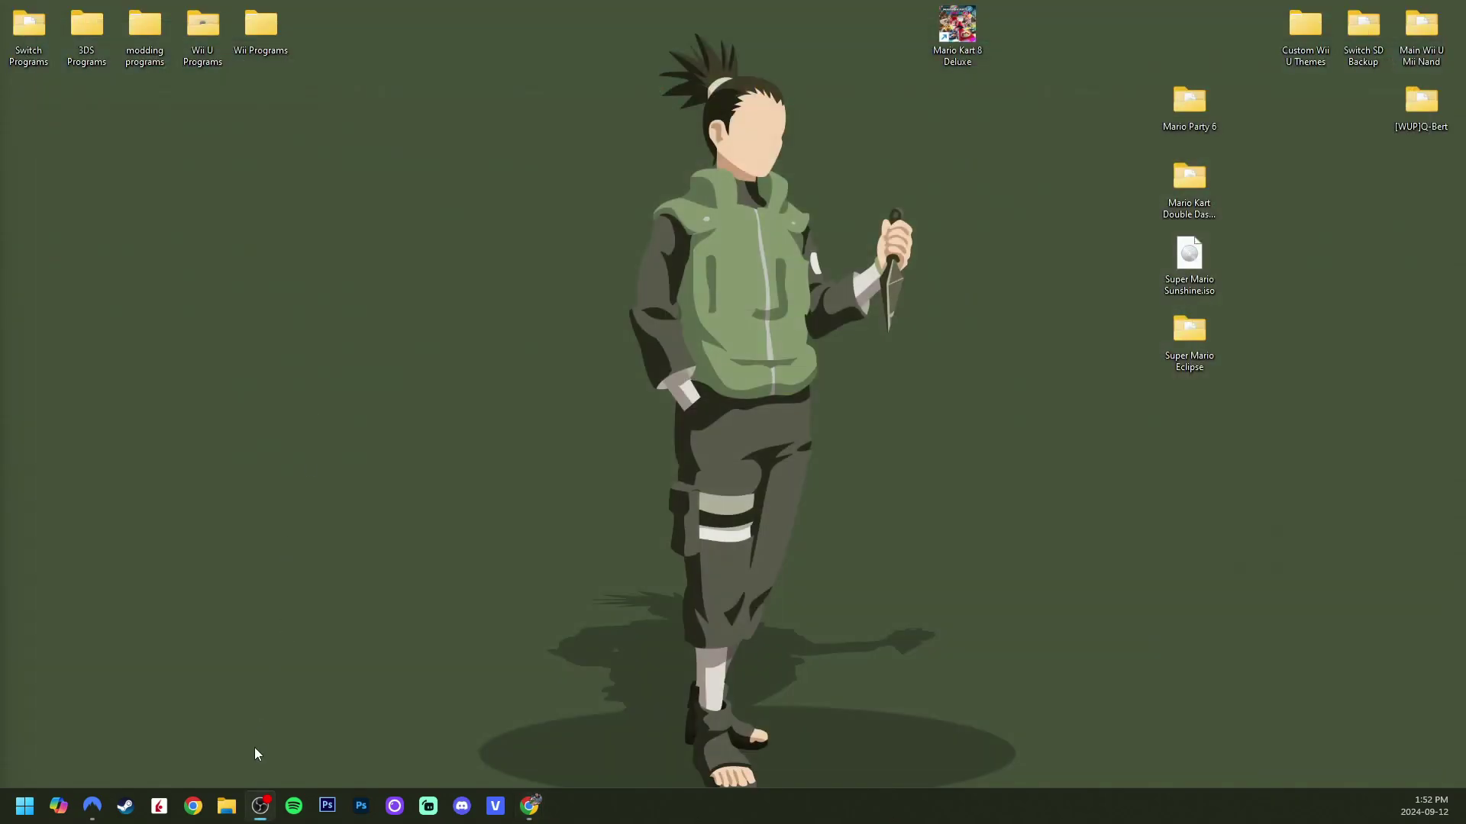
Switch to File Explorer and open the HITLIKE! (G:) drive beside the Downloads folder
{"action": "left_click", "coordinate": [233, 807]}
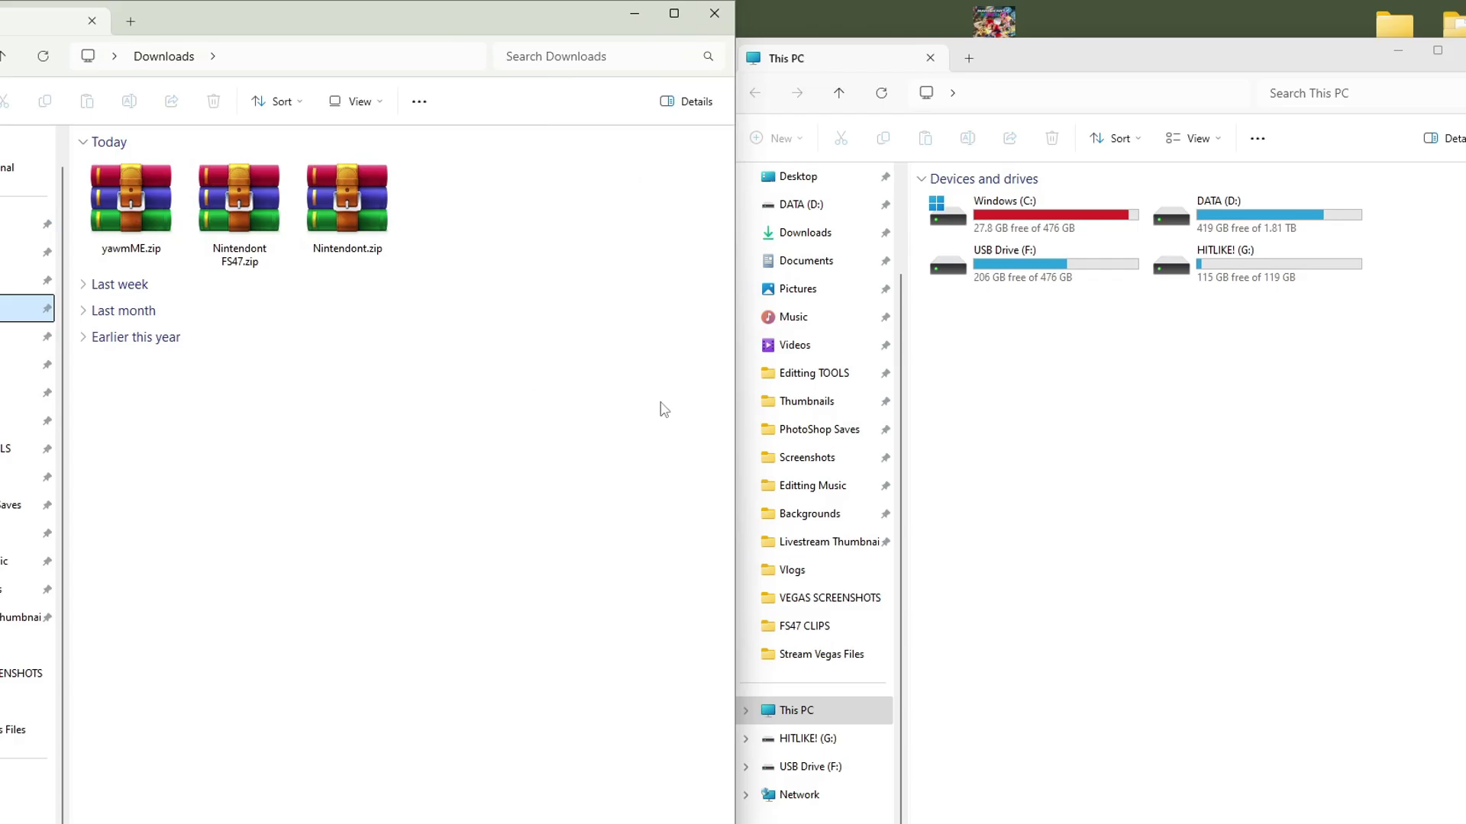
{"action": "double_click", "coordinate": [1271, 271]}
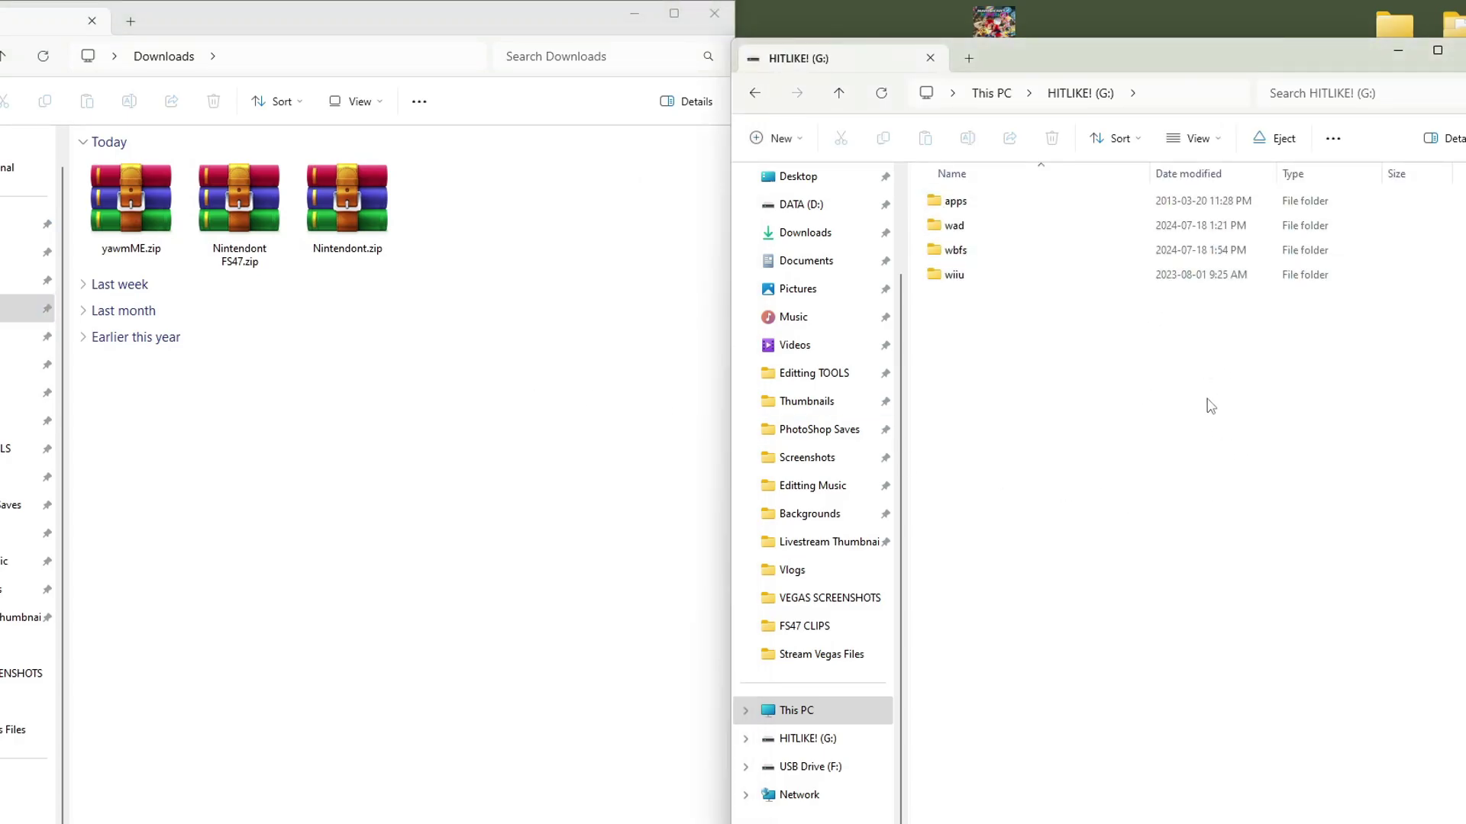
{"action": "key", "text": "super+Right"}
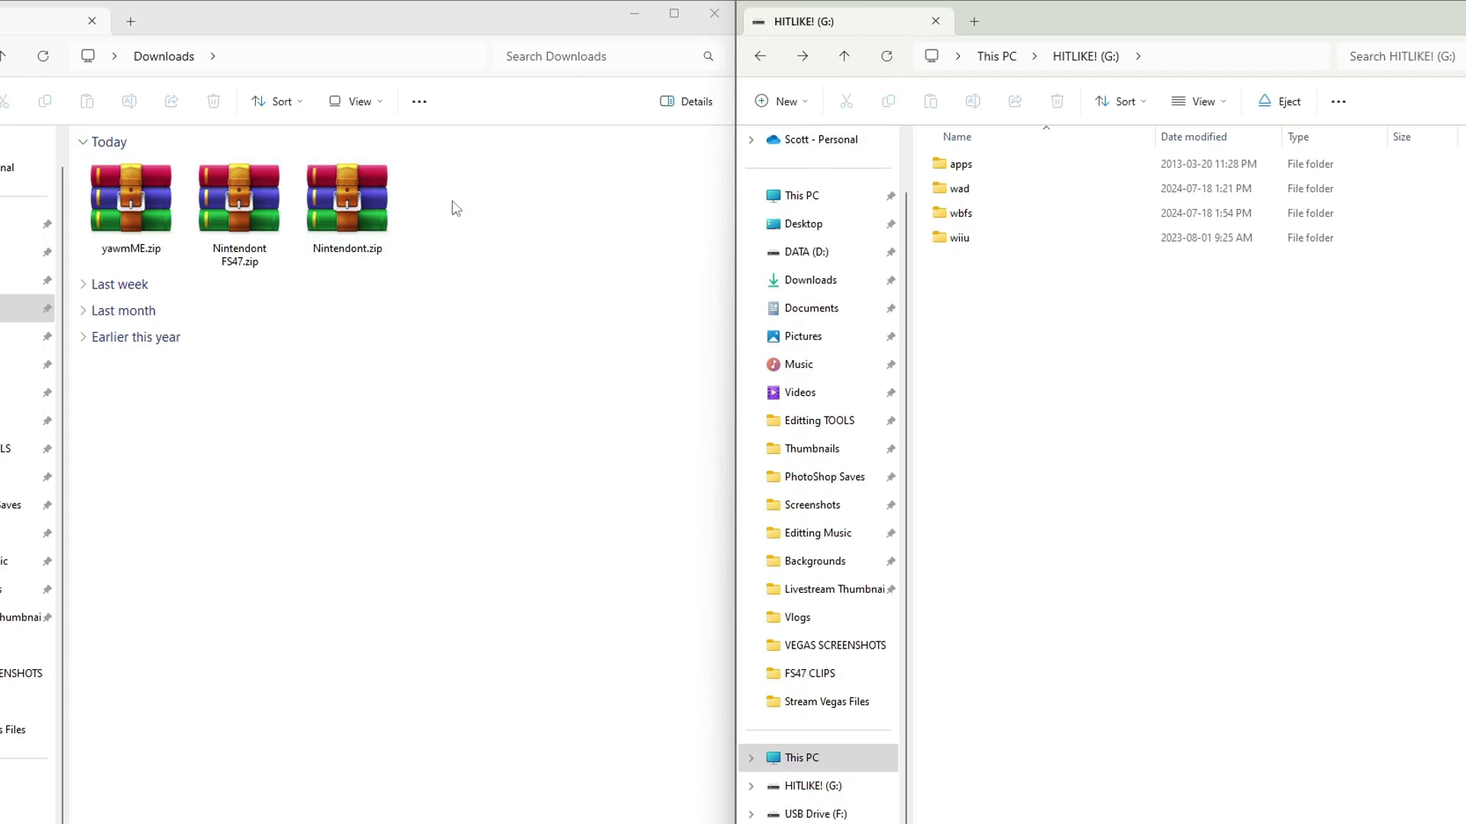
Copy the apps and controllers folders from Nintendont.zip to the root of the HITLIKE! (G:) drive and close the archive
{"action": "double_click", "coordinate": [349, 208]}
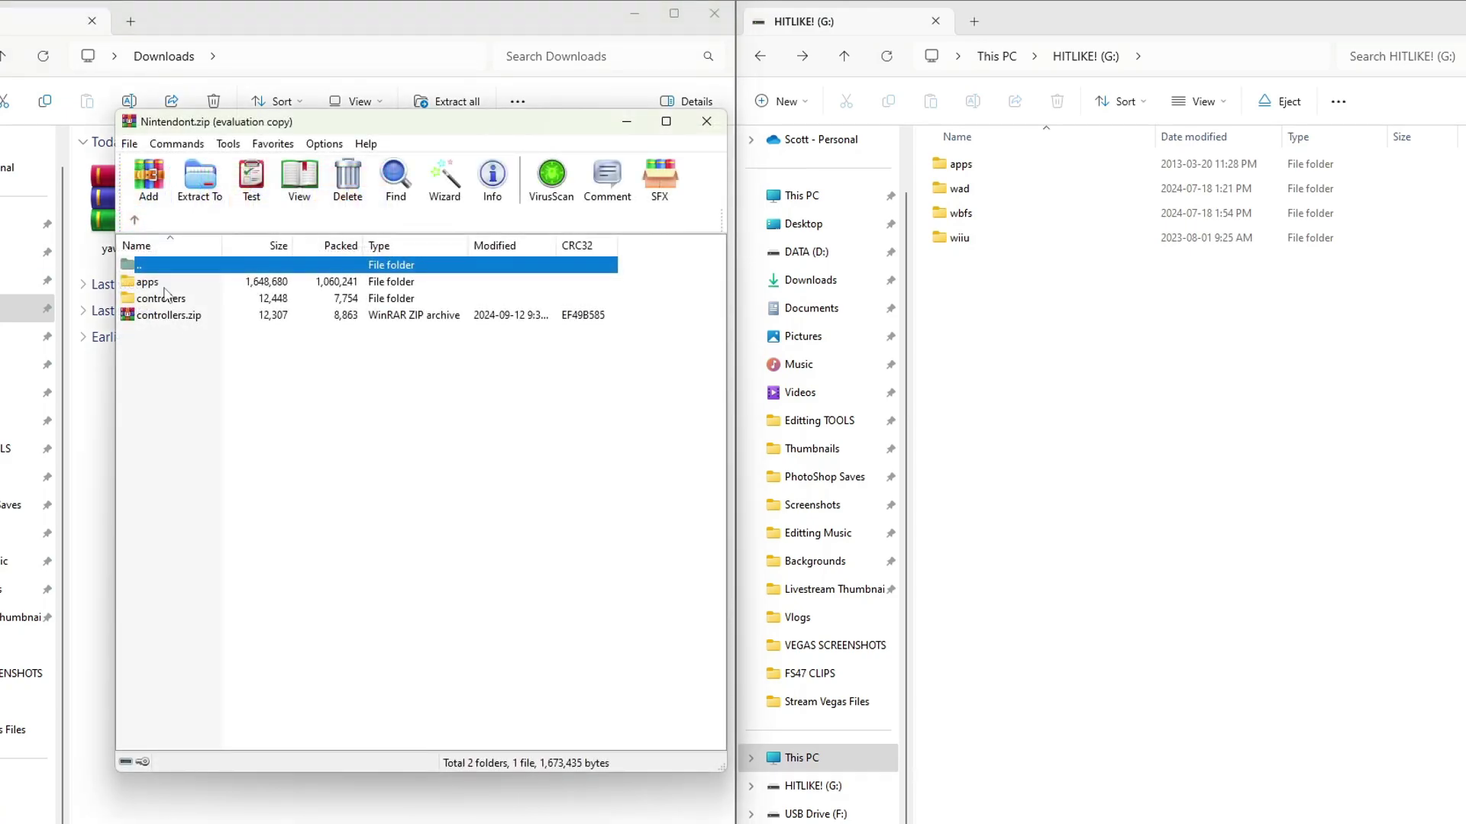
{"action": "left_click", "coordinate": [165, 284]}
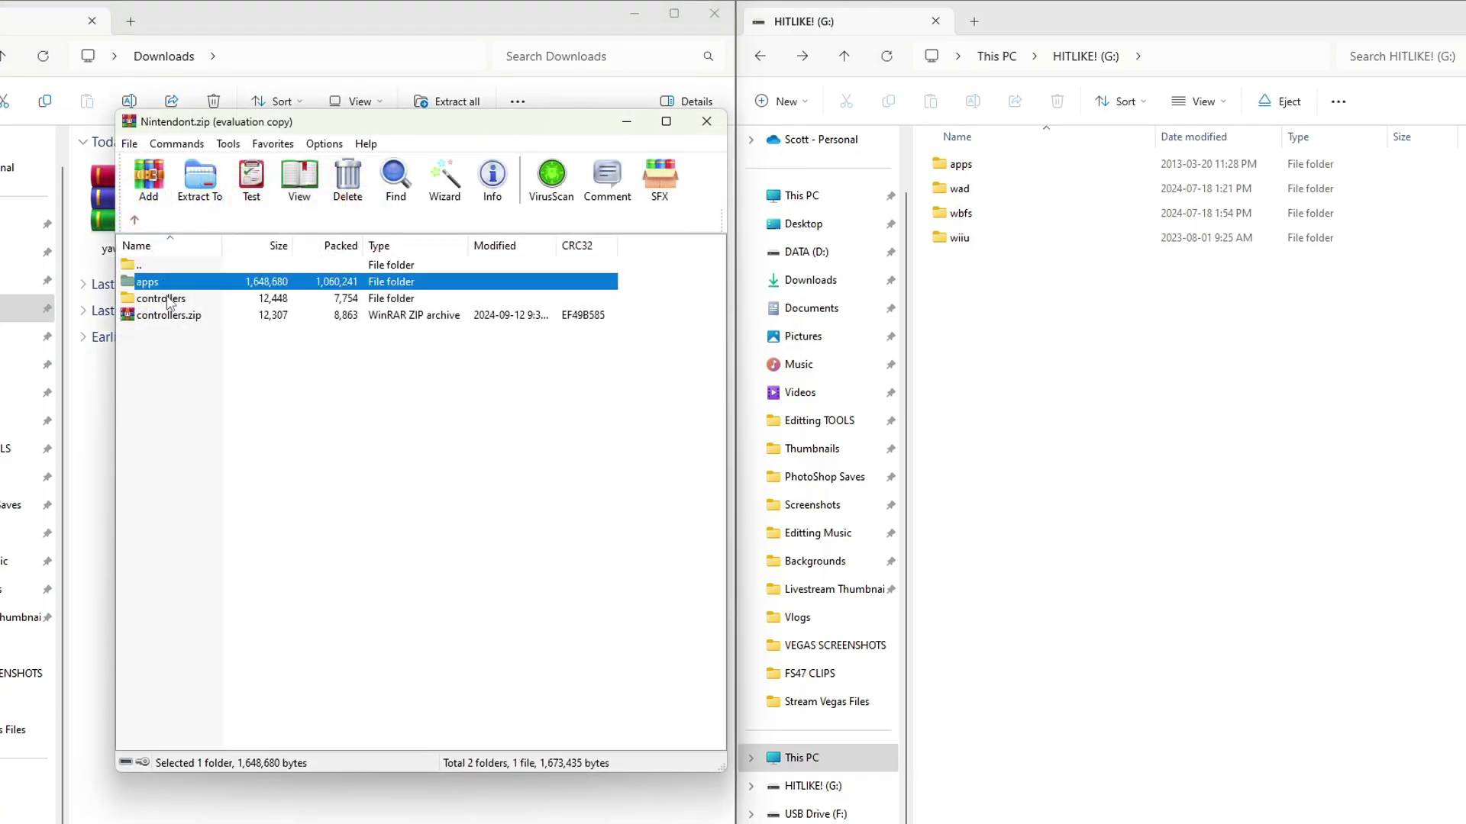
{"action": "left_click", "coordinate": [170, 299], "text": "ctrl"}
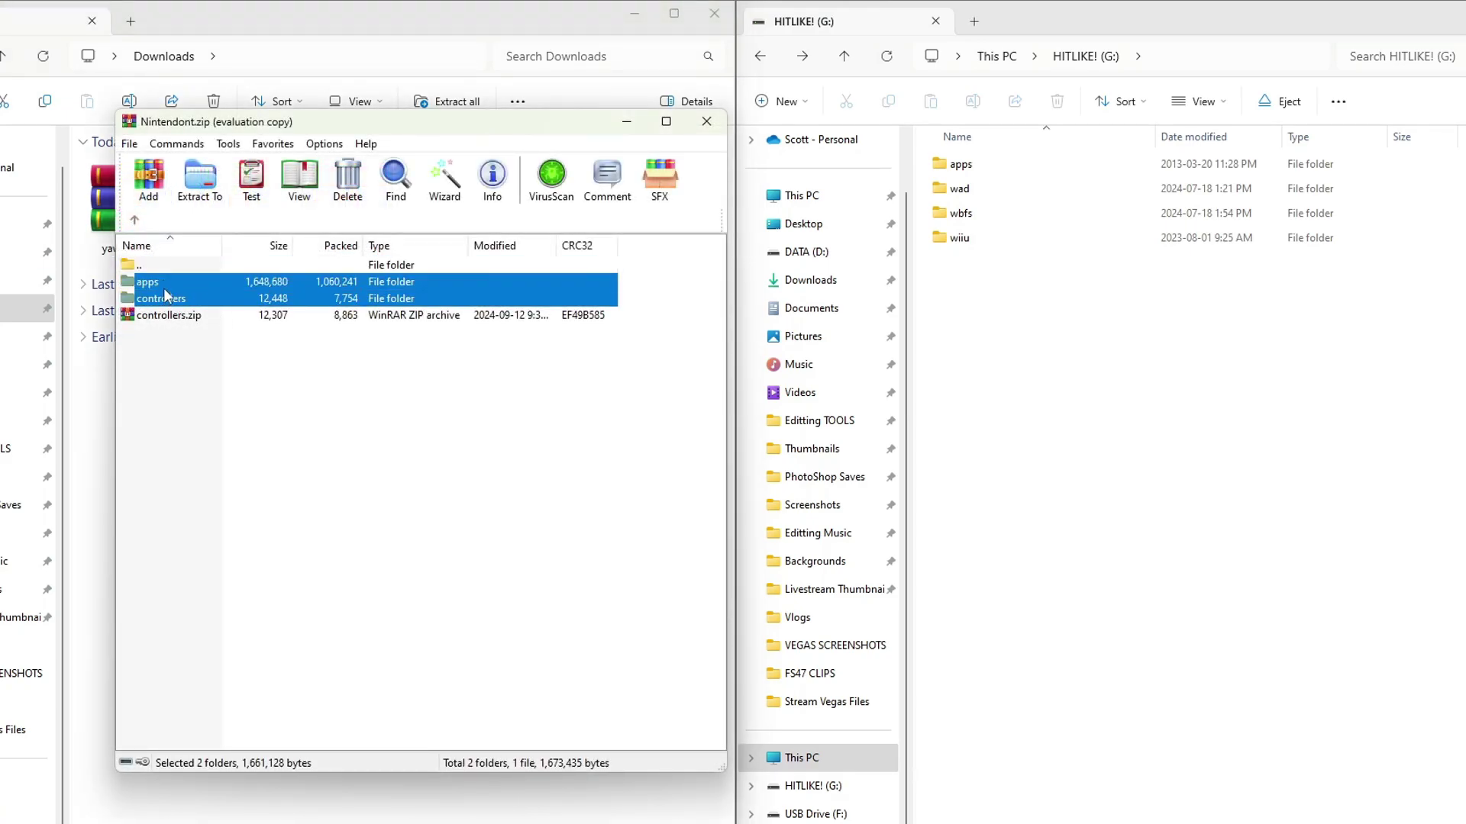
{"action": "left_click", "coordinate": [1064, 425]}
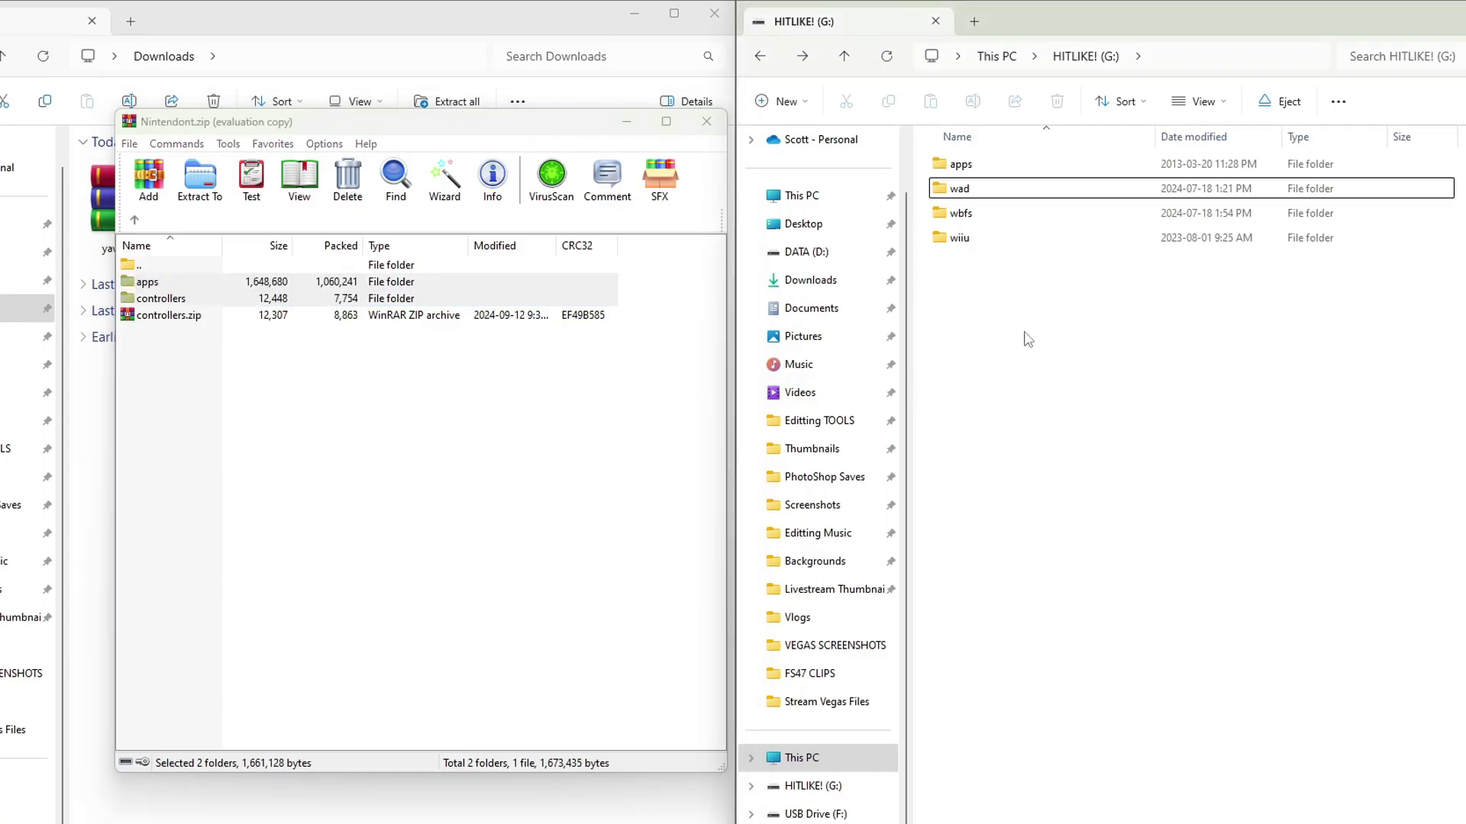
{"action": "key", "text": "ctrl+v"}
{"action": "left_click", "coordinate": [706, 122]}
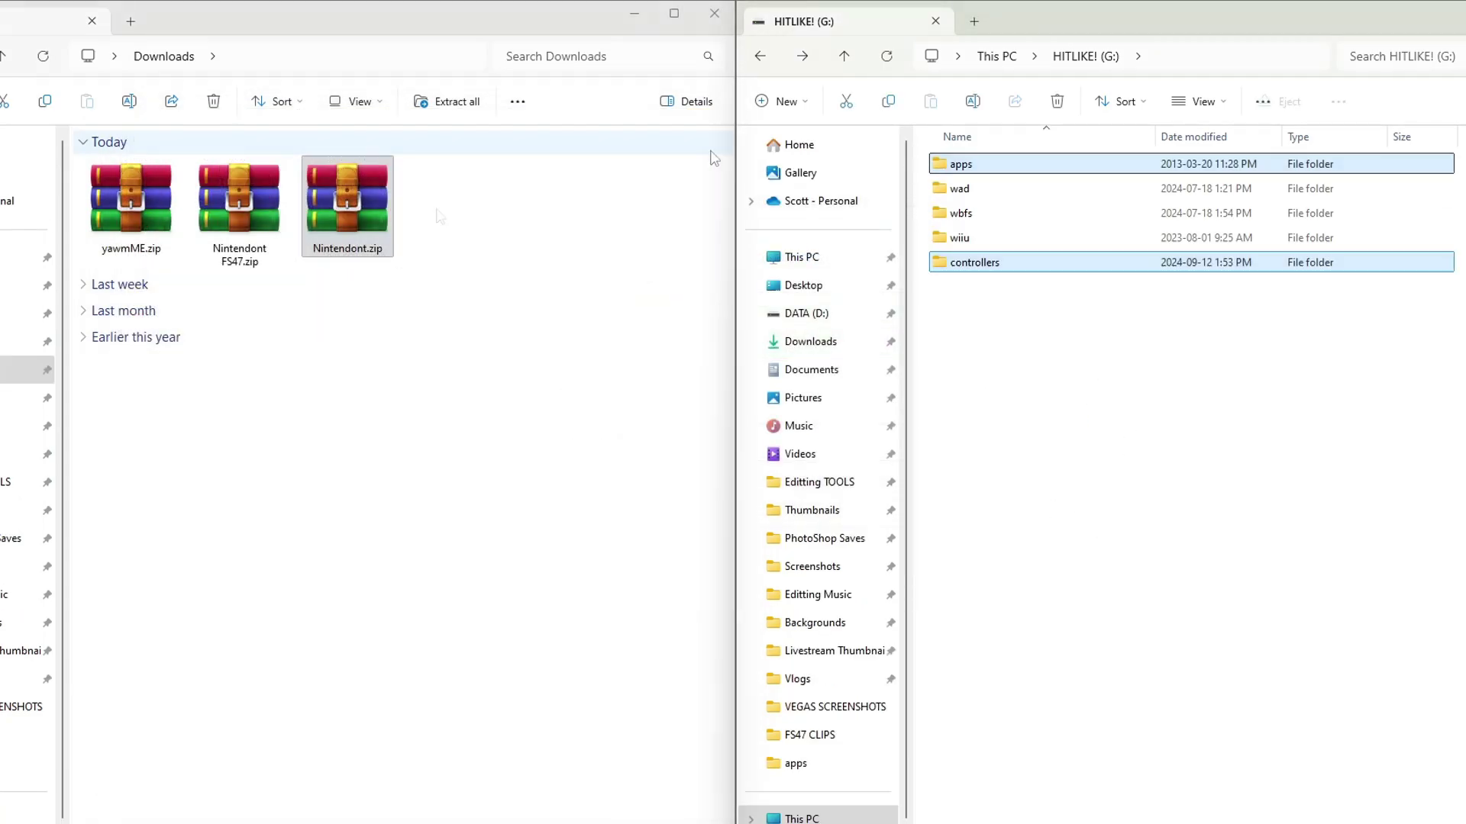
Delete Nintendont.zip from the Downloads folder
{"action": "left_click", "coordinate": [344, 216]}
{"action": "right_click", "coordinate": [341, 205]}
{"action": "left_click", "coordinate": [500, 226]}
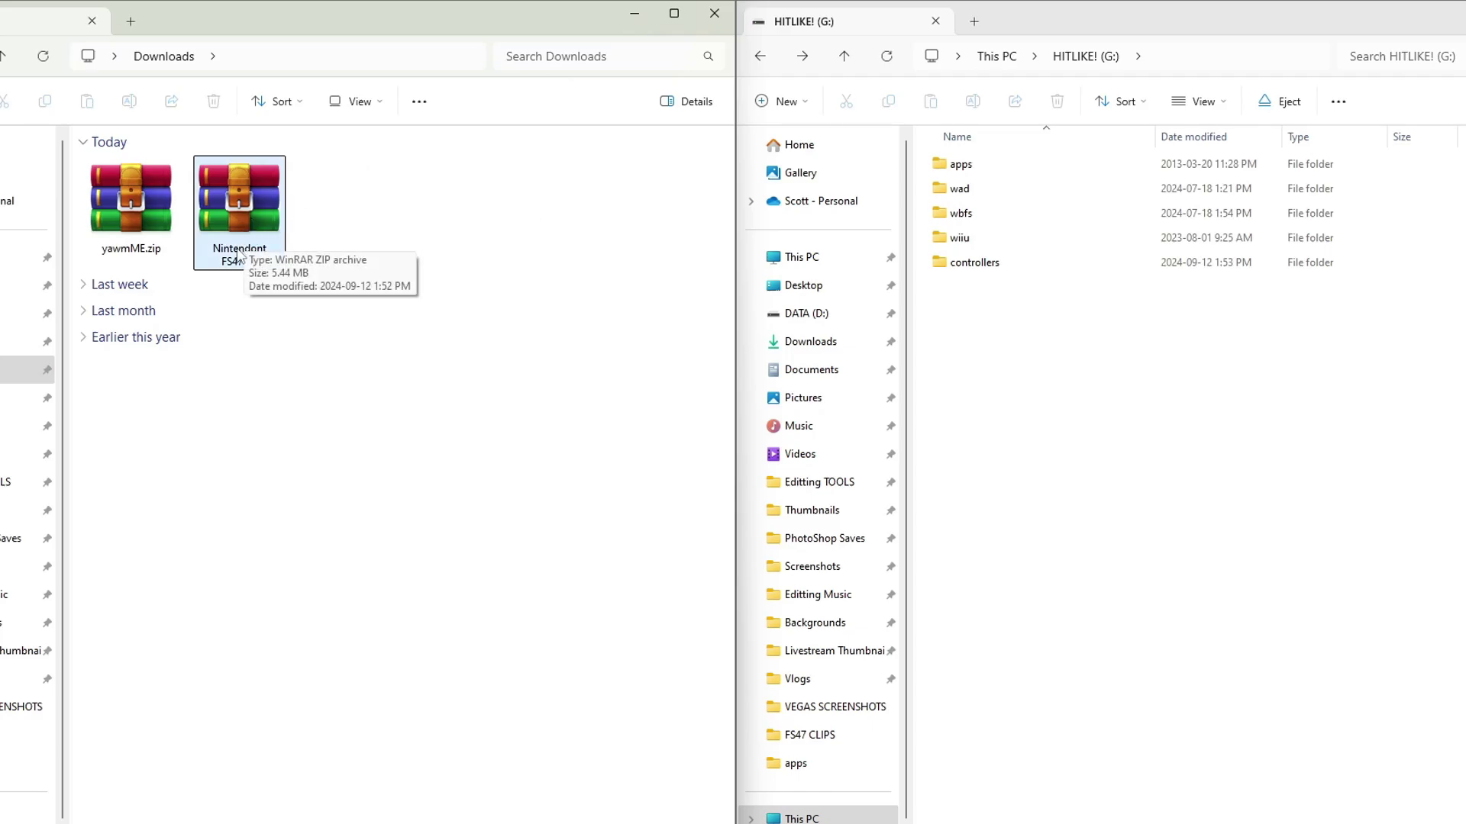
Extract the wad and wiiu folders from Nintendont FS47.zip to the G: drive root, and delete the archive from Downloads
{"action": "double_click", "coordinate": [251, 233]}
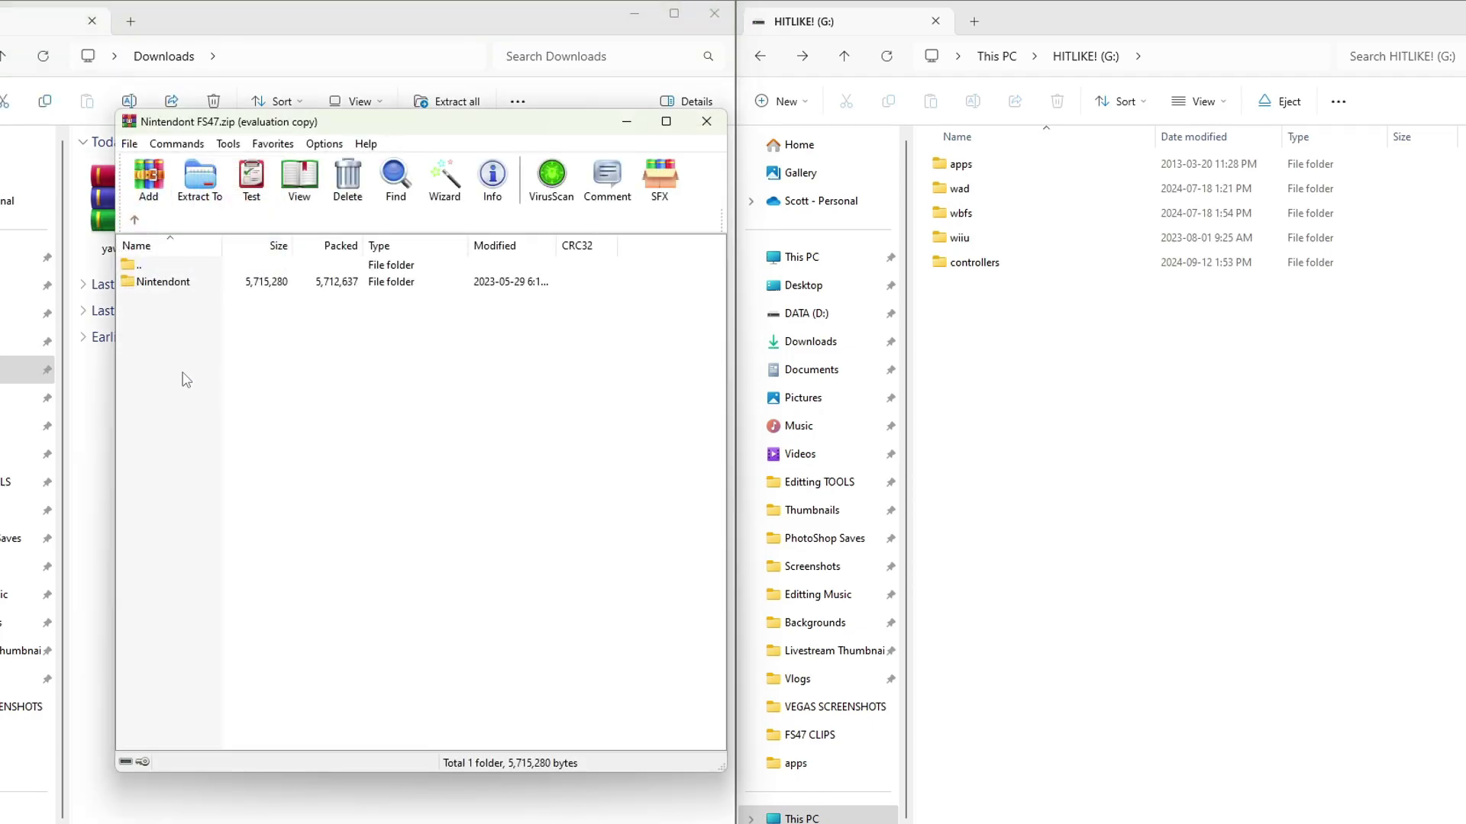
{"action": "double_click", "coordinate": [163, 282]}
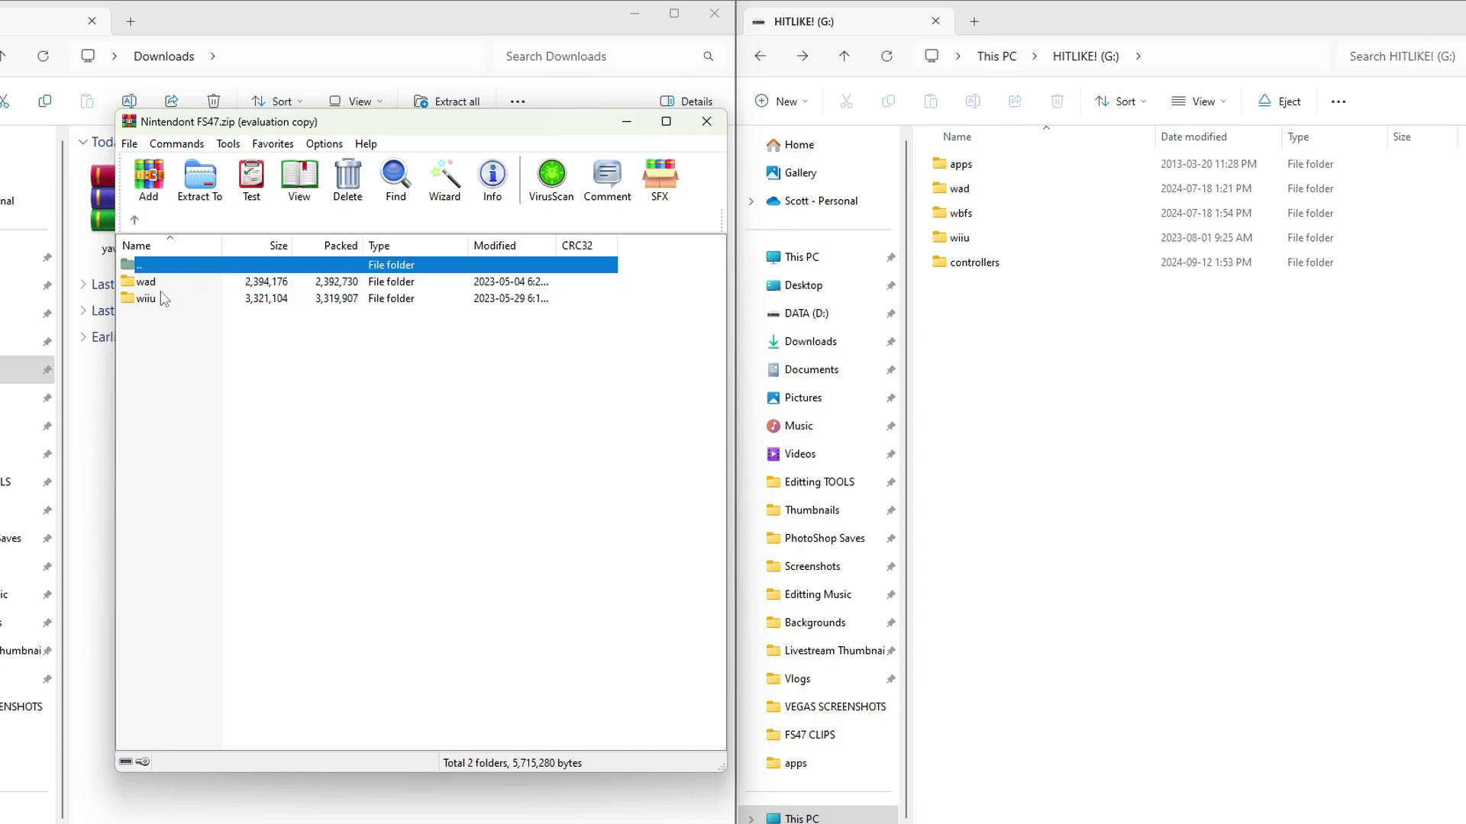
{"action": "left_click_drag", "start_coordinate": [156, 319], "coordinate": [1030, 434]}
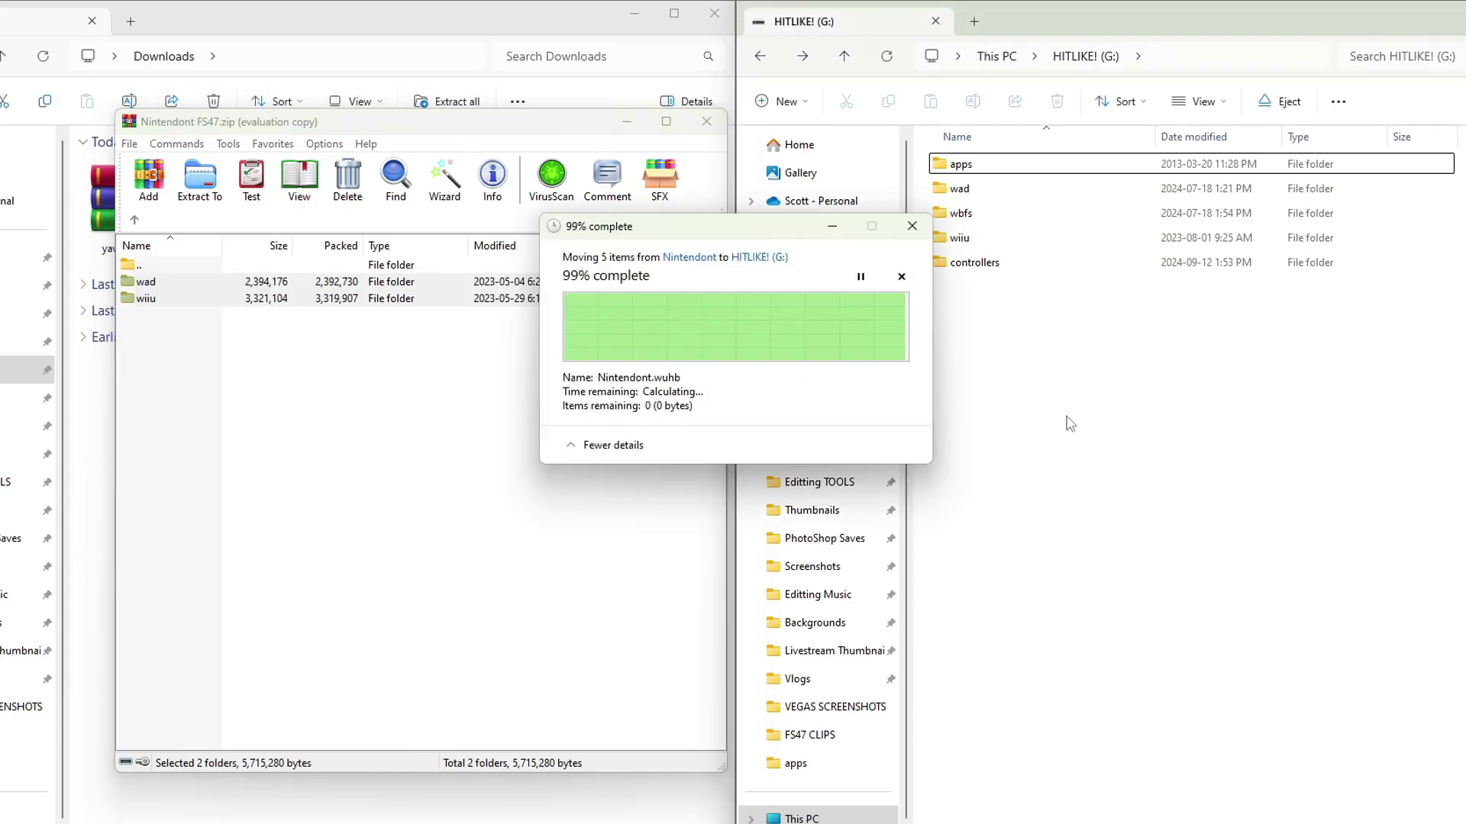
{"action": "left_click", "coordinate": [708, 122]}
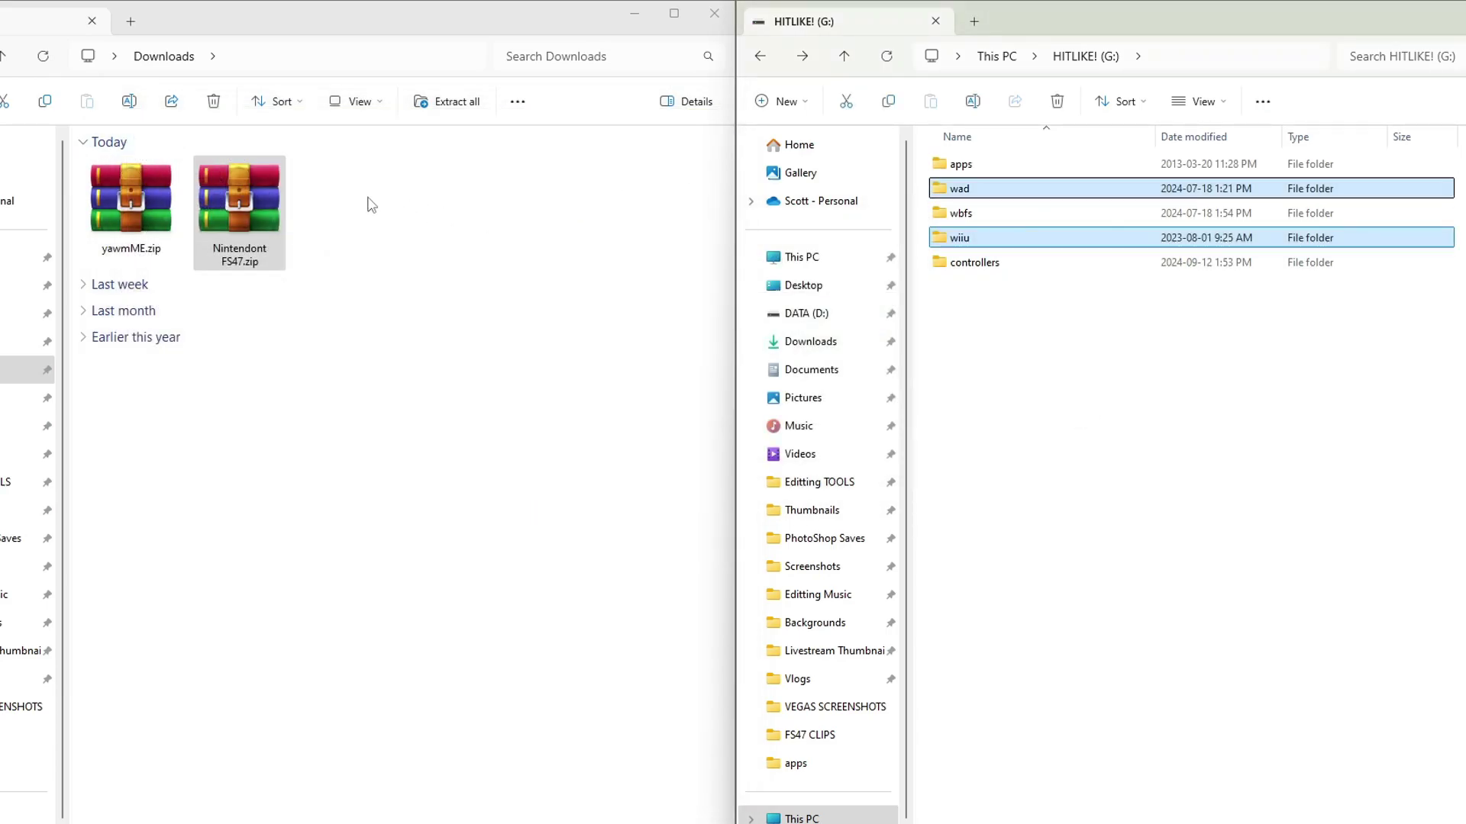
{"action": "right_click", "coordinate": [251, 207]}
{"action": "left_click", "coordinate": [411, 238]}
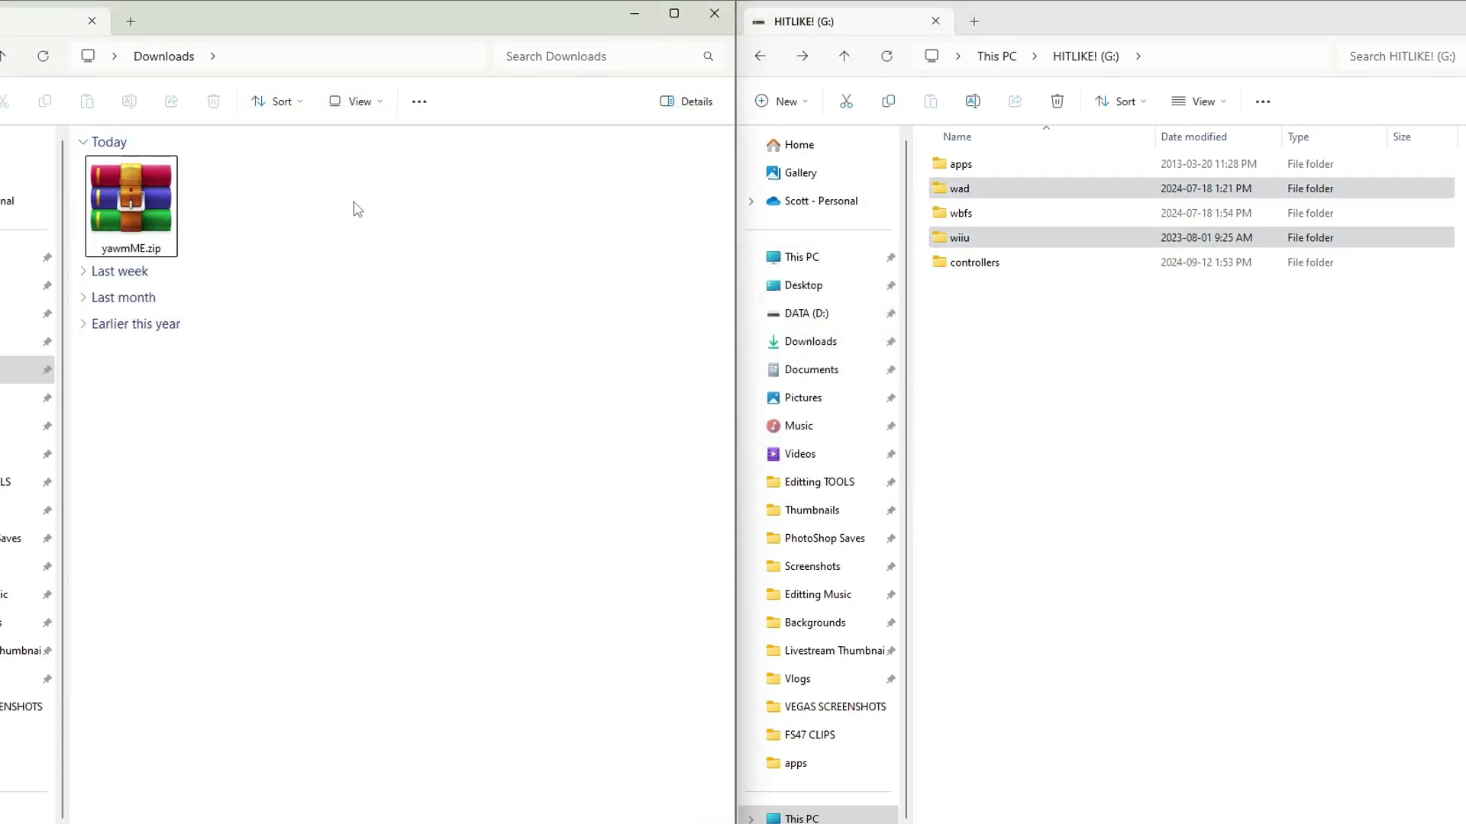
Extract the apps folder from yawmME.zip to the G: drive root, replacing the existing files, and delete the archive from Downloads
{"action": "left_click", "coordinate": [146, 219]}
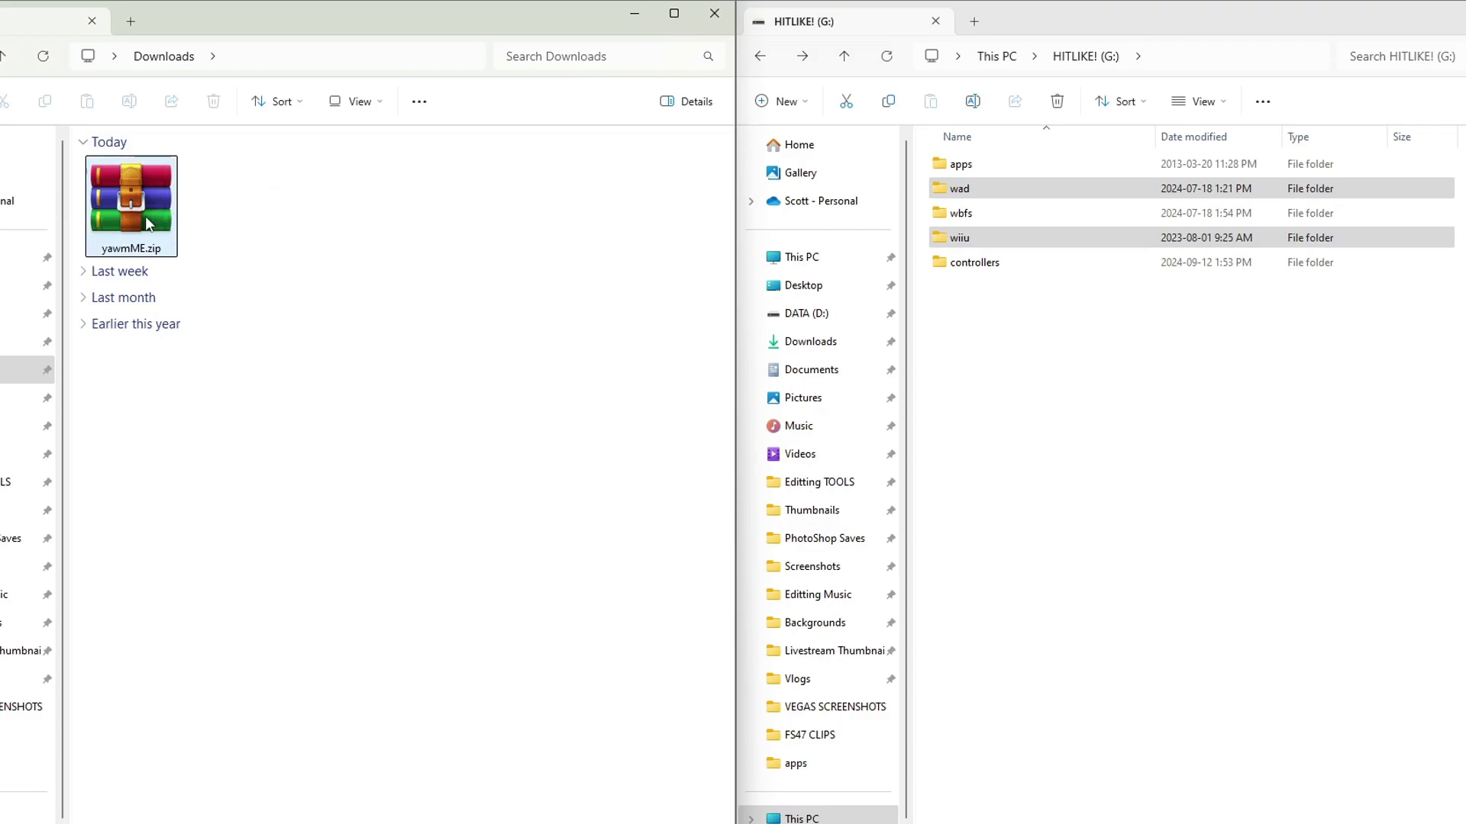
{"action": "double_click", "coordinate": [146, 222]}
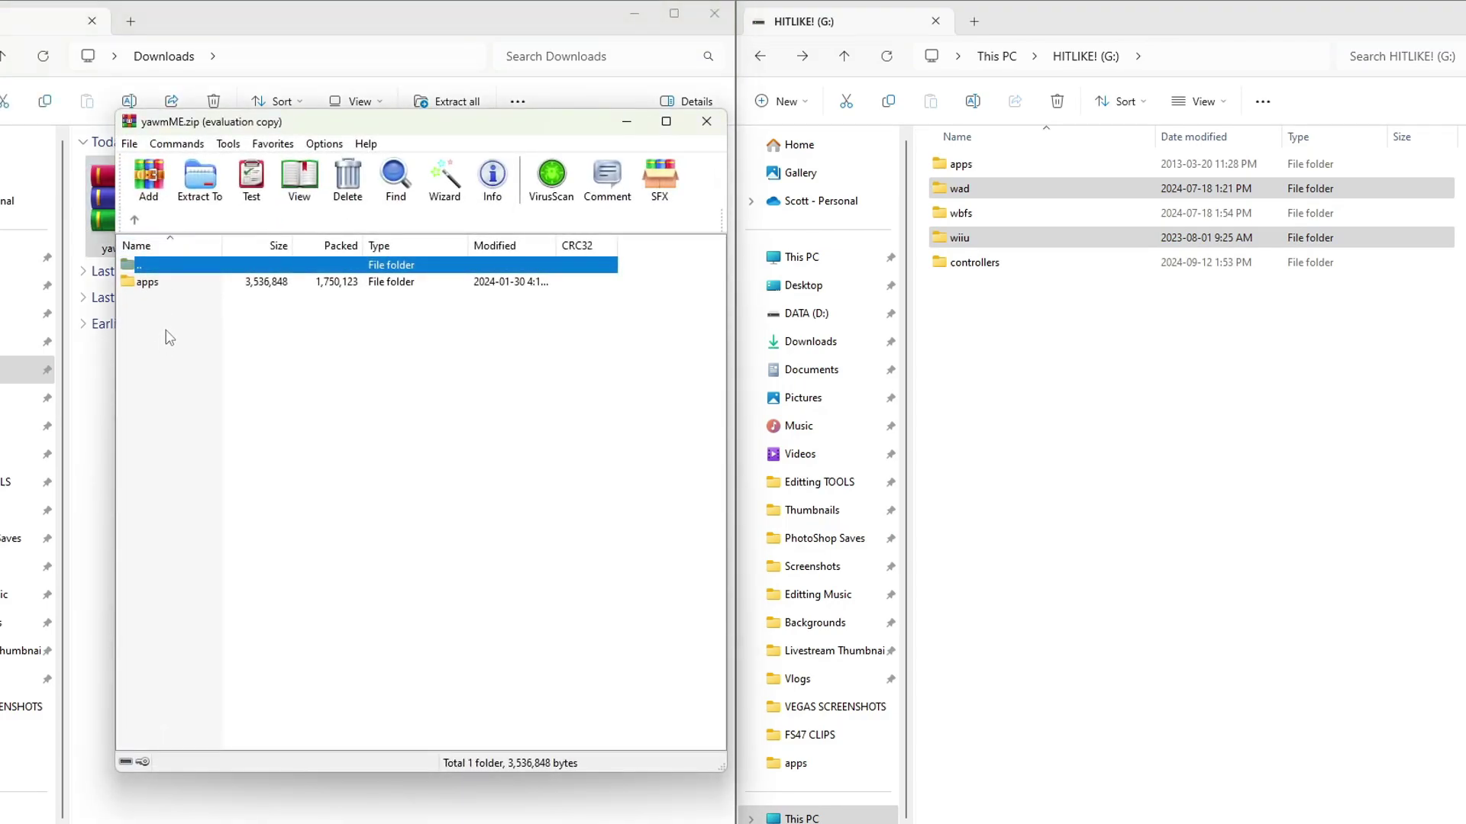
{"action": "left_click", "coordinate": [148, 285]}
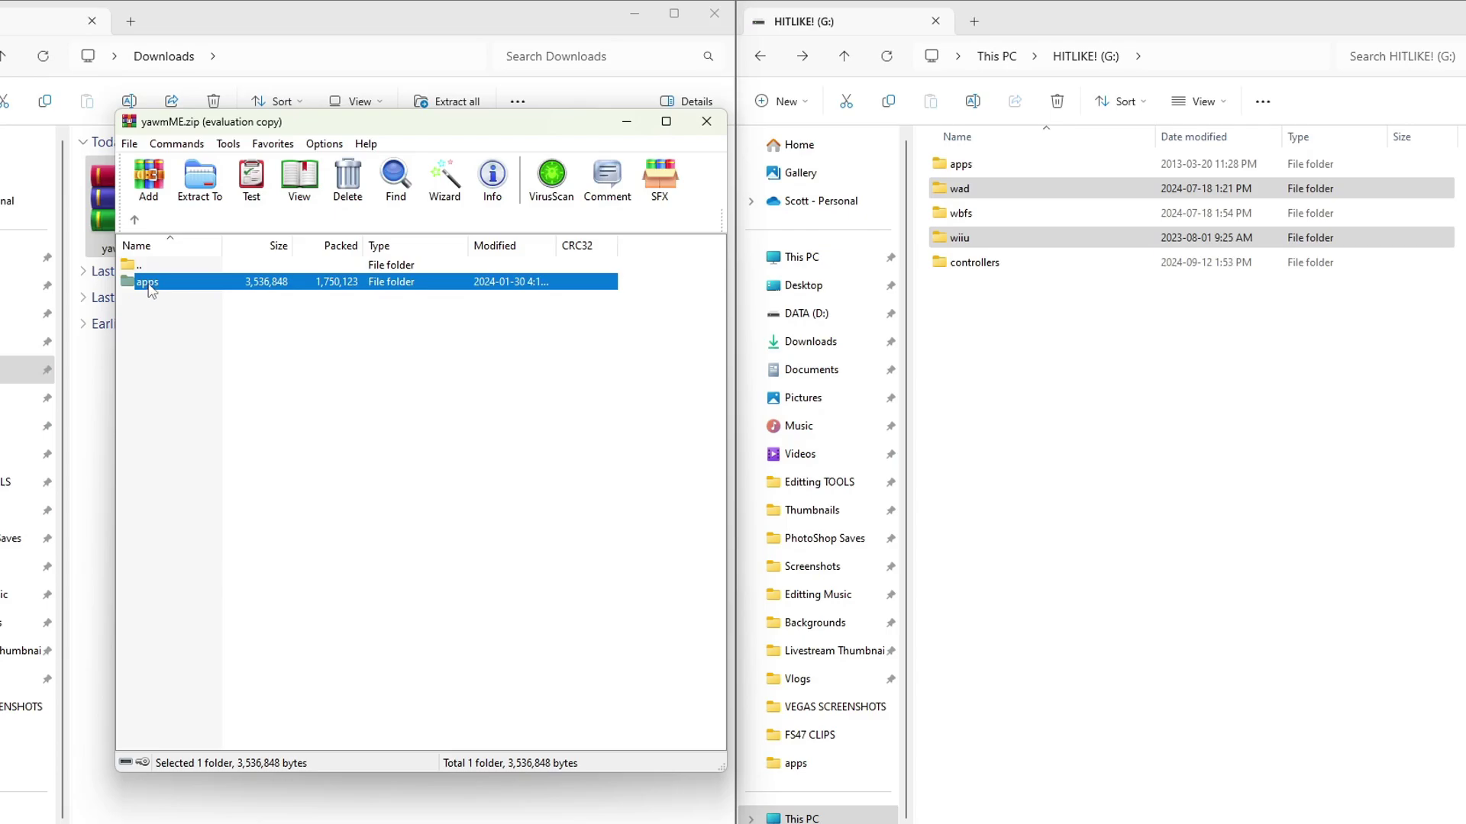
{"action": "left_click_drag", "start_coordinate": [1051, 423], "coordinate": [1051, 424]}
{"action": "left_click", "coordinate": [708, 324]}
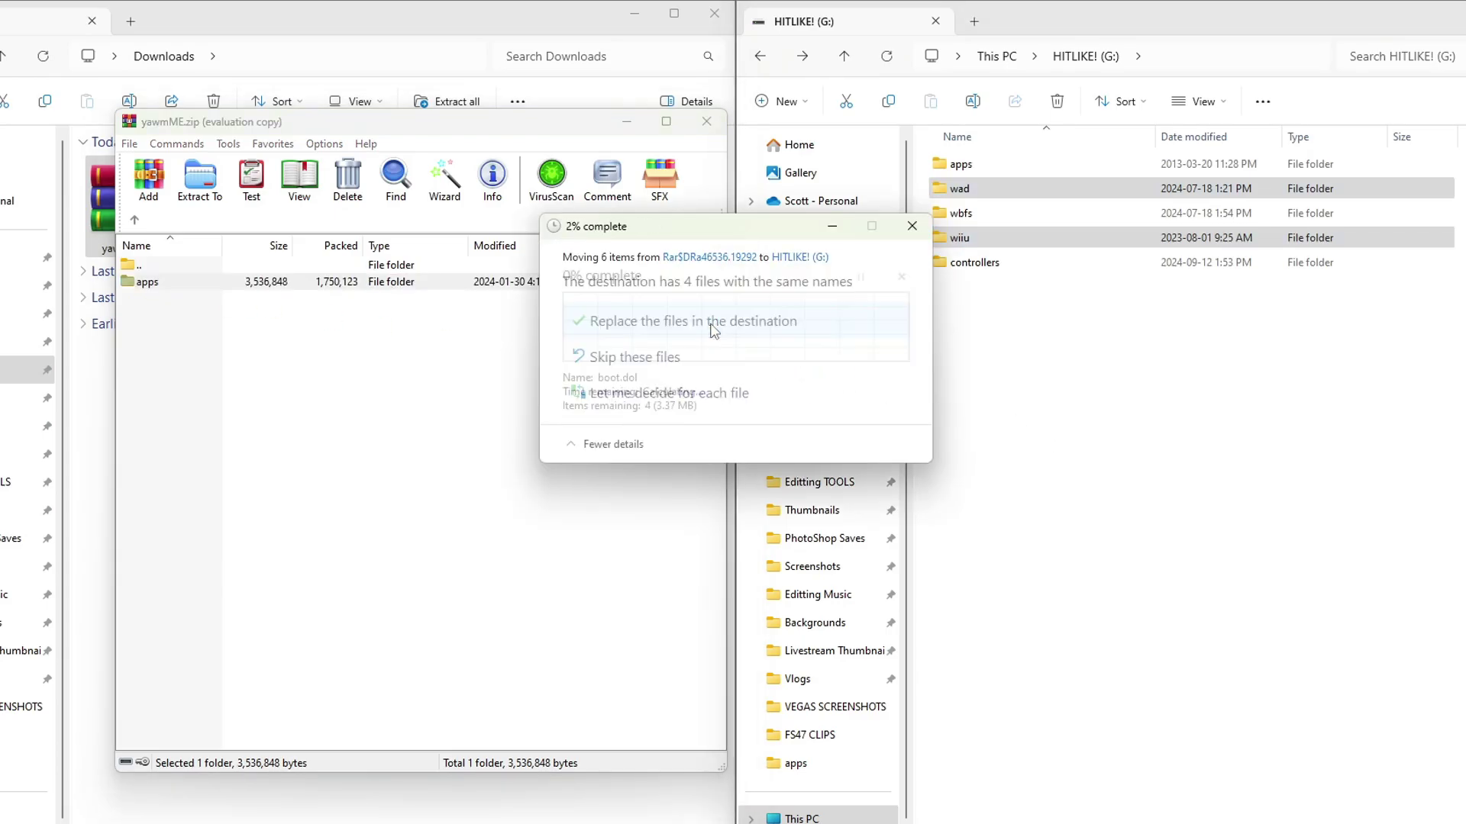
{"action": "left_click", "coordinate": [707, 123]}
{"action": "right_click", "coordinate": [126, 200]}
{"action": "left_click", "coordinate": [280, 231]}
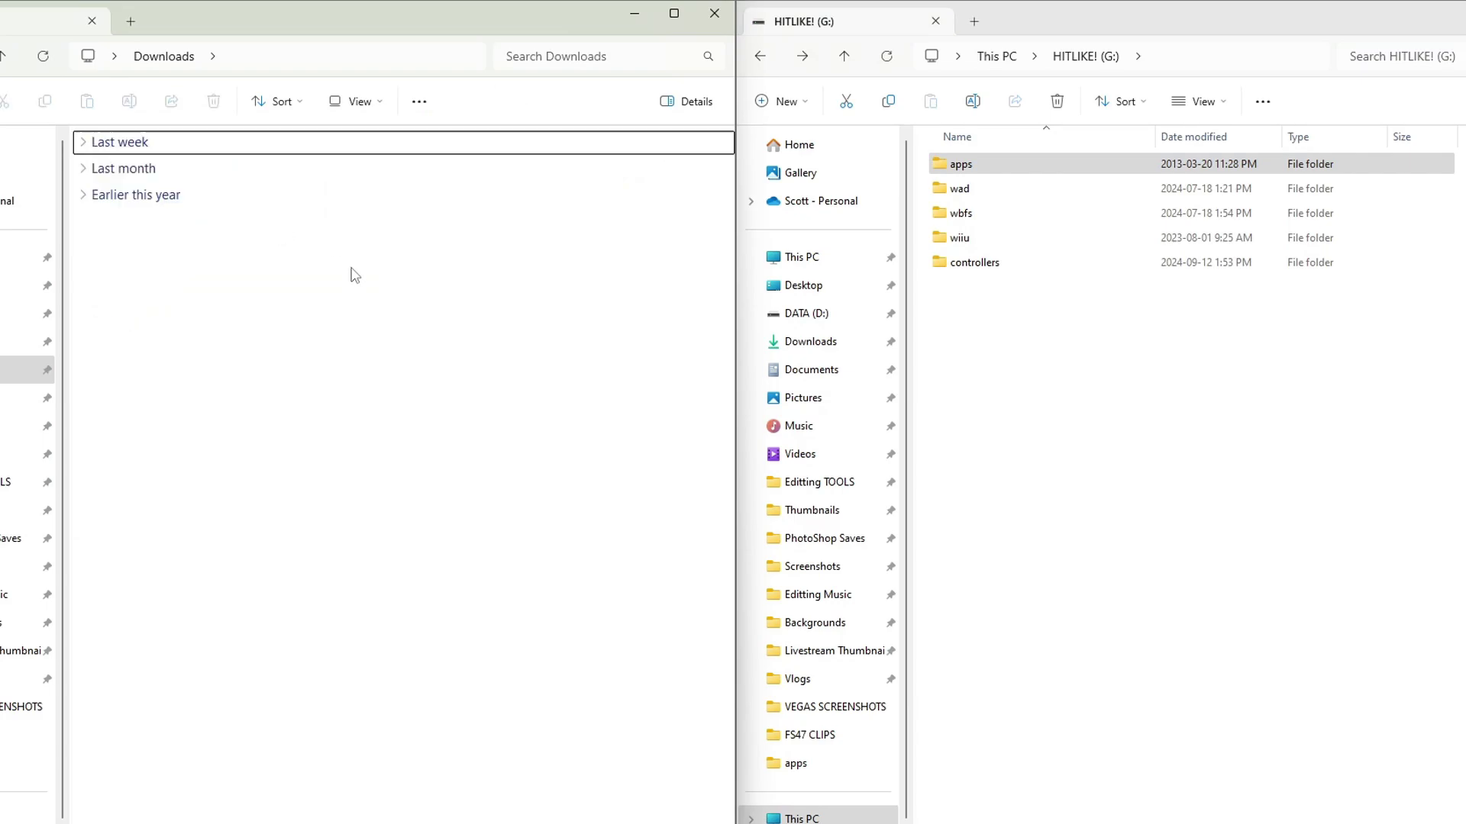
Close the Downloads window and check that file name extensions are set to show for the G: drive
{"action": "left_click", "coordinate": [716, 16]}
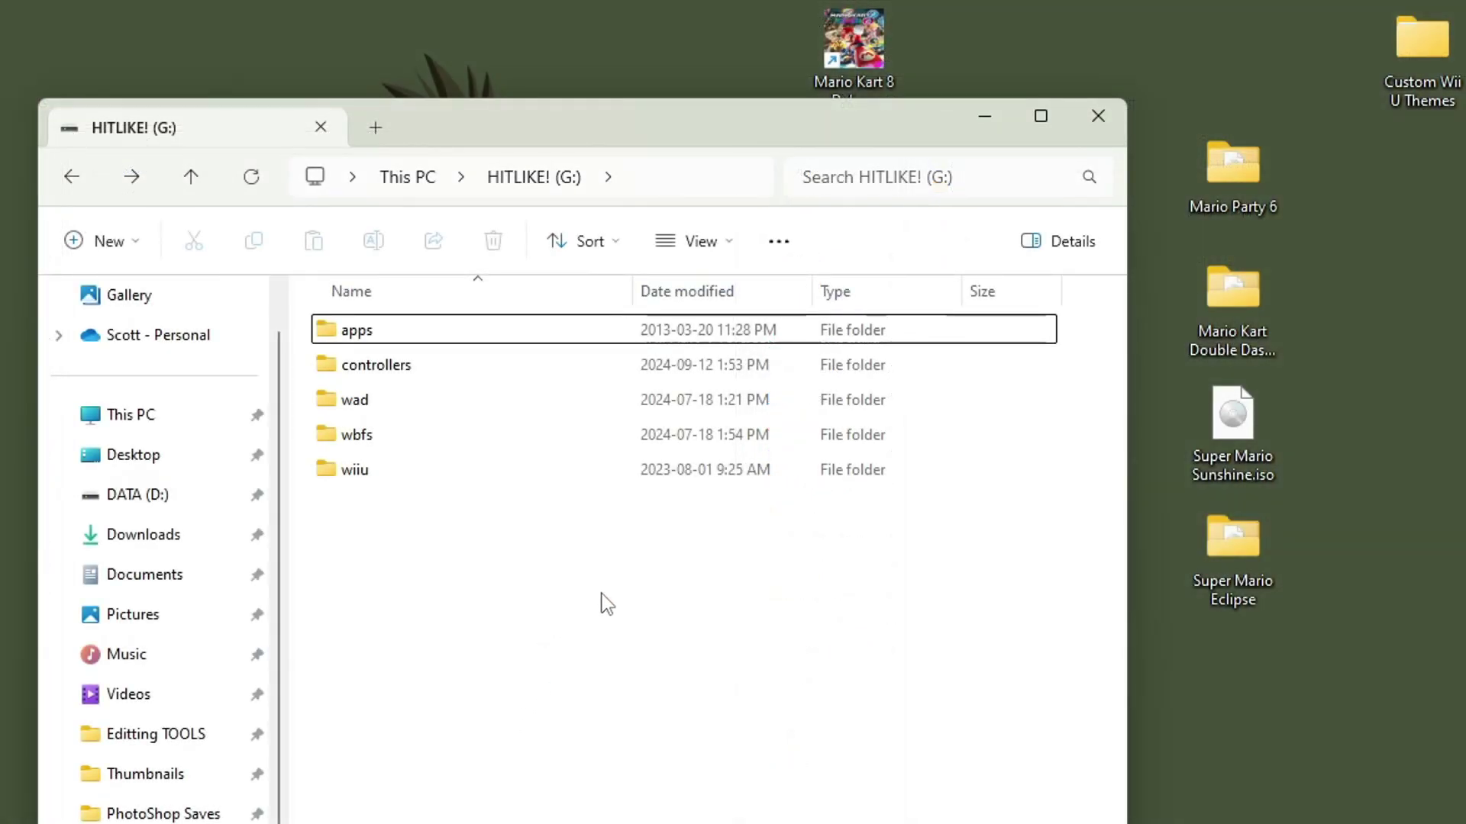
{"action": "left_click", "coordinate": [706, 249]}
{"action": "mouse_move", "coordinate": [710, 714]}
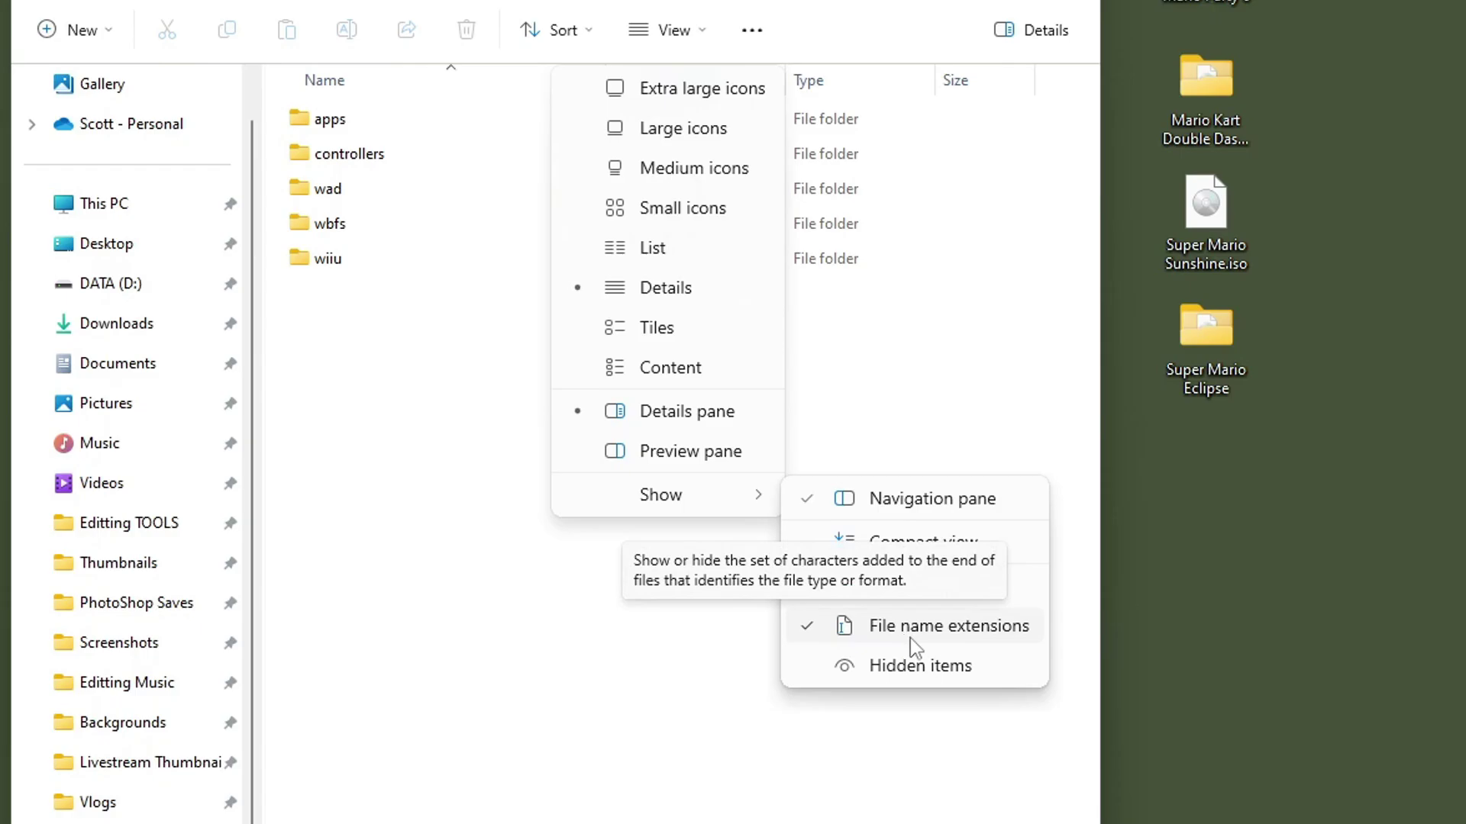
{"action": "left_click", "coordinate": [446, 488]}
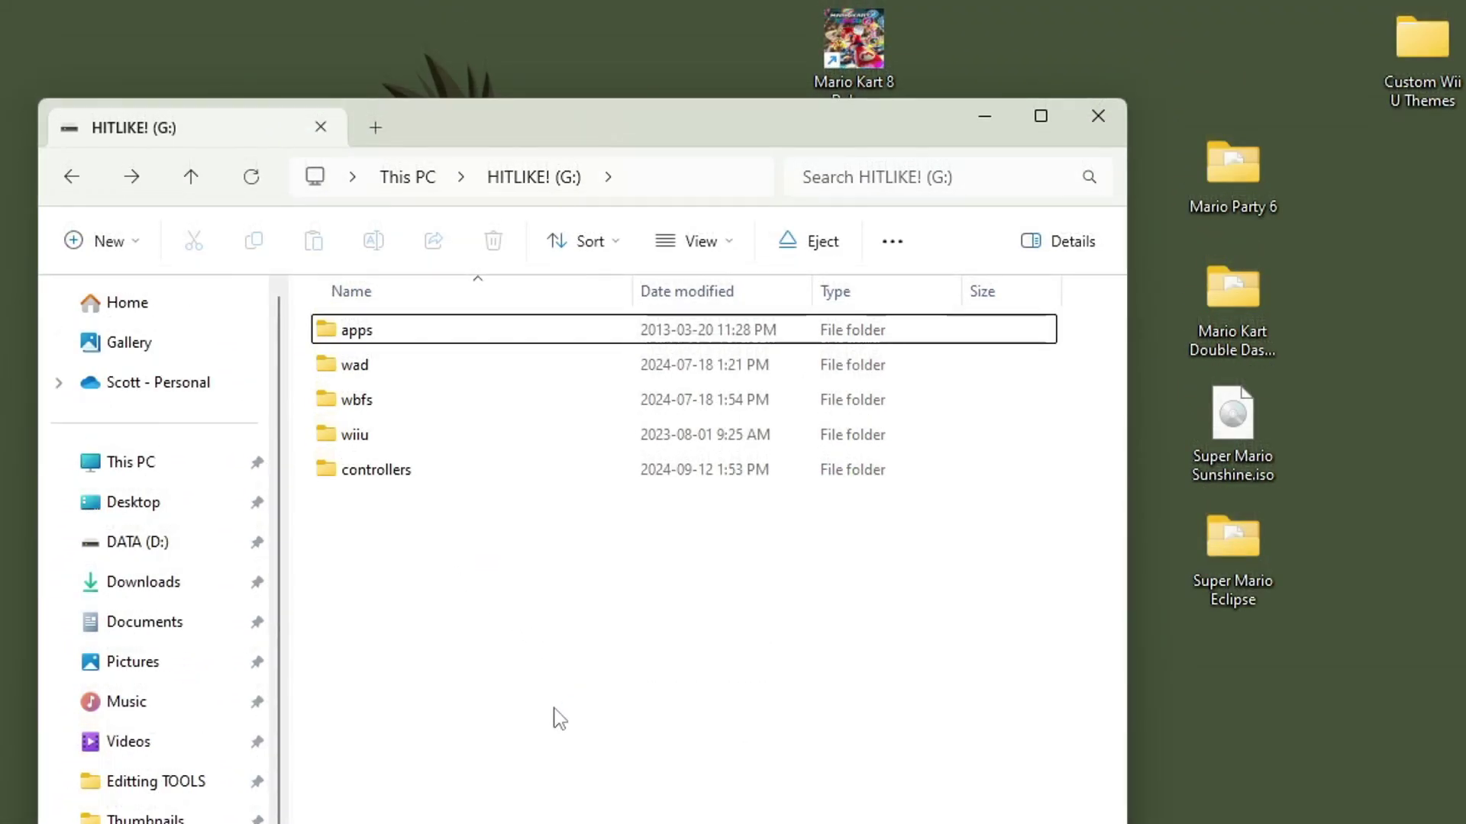
Create a folder named games in the root of the HITLIKE! (G:) drive and open it
{"action": "right_click", "coordinate": [418, 622]}
{"action": "mouse_move", "coordinate": [507, 809]}
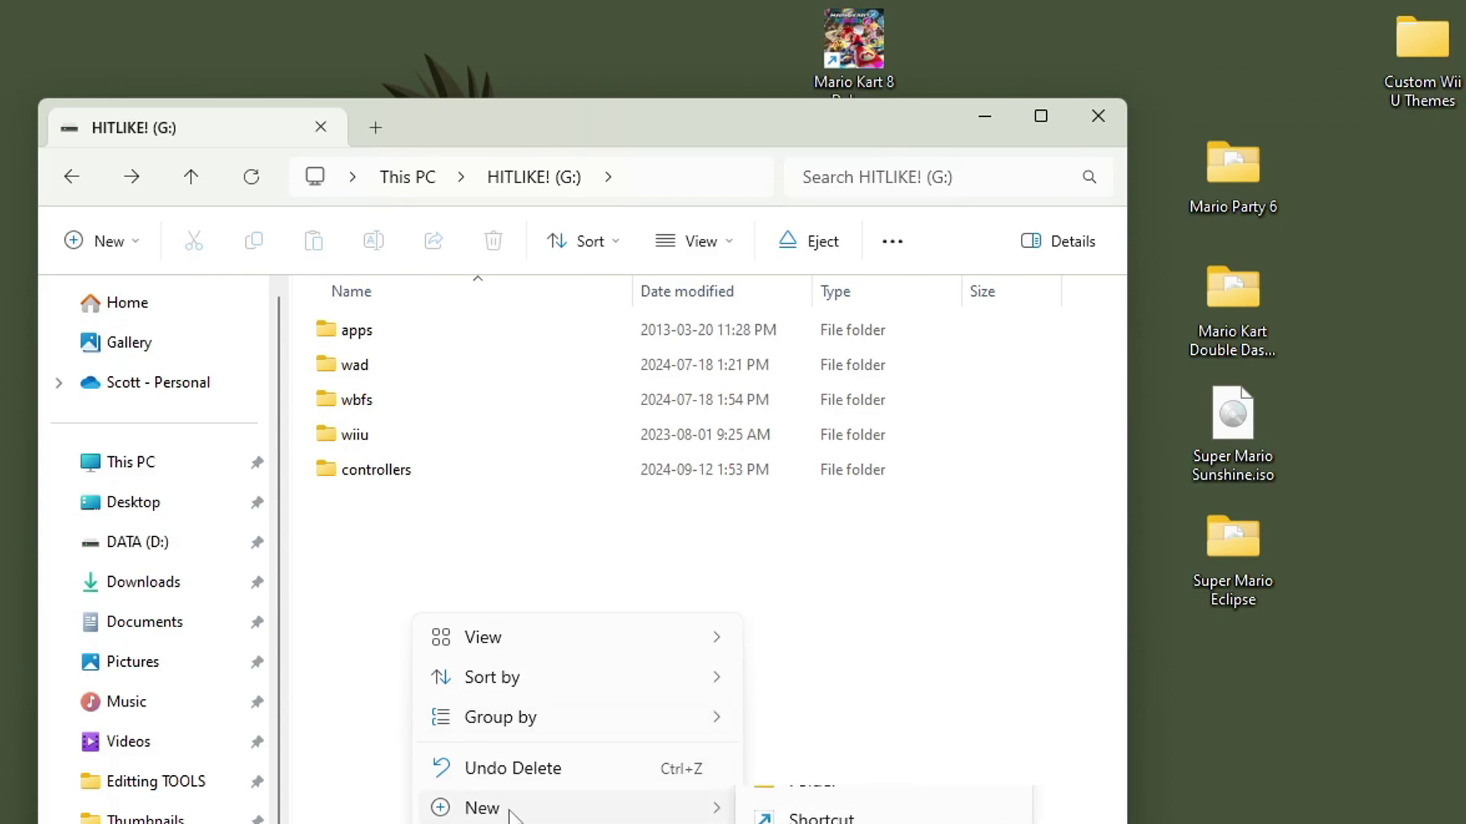
{"action": "left_click", "coordinate": [843, 818]}
{"action": "type", "text": "games"}
{"action": "key", "text": "Return"}
{"action": "double_click", "coordinate": [403, 510]}
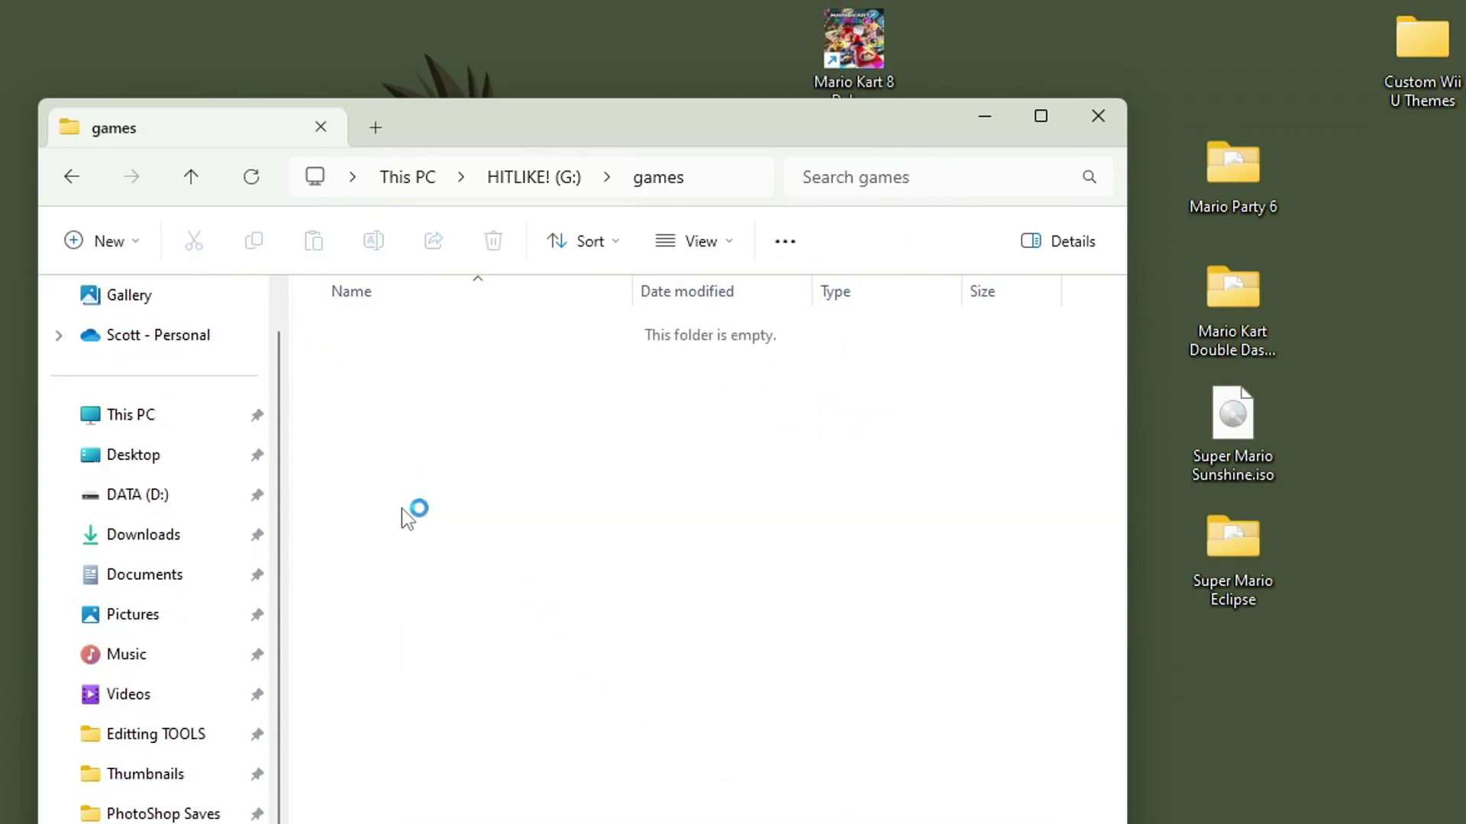
Create a folder named Super Mario Sunshine inside the games folder
{"action": "right_click", "coordinate": [411, 396]}
{"action": "mouse_move", "coordinate": [496, 593]}
{"action": "left_click", "coordinate": [829, 600]}
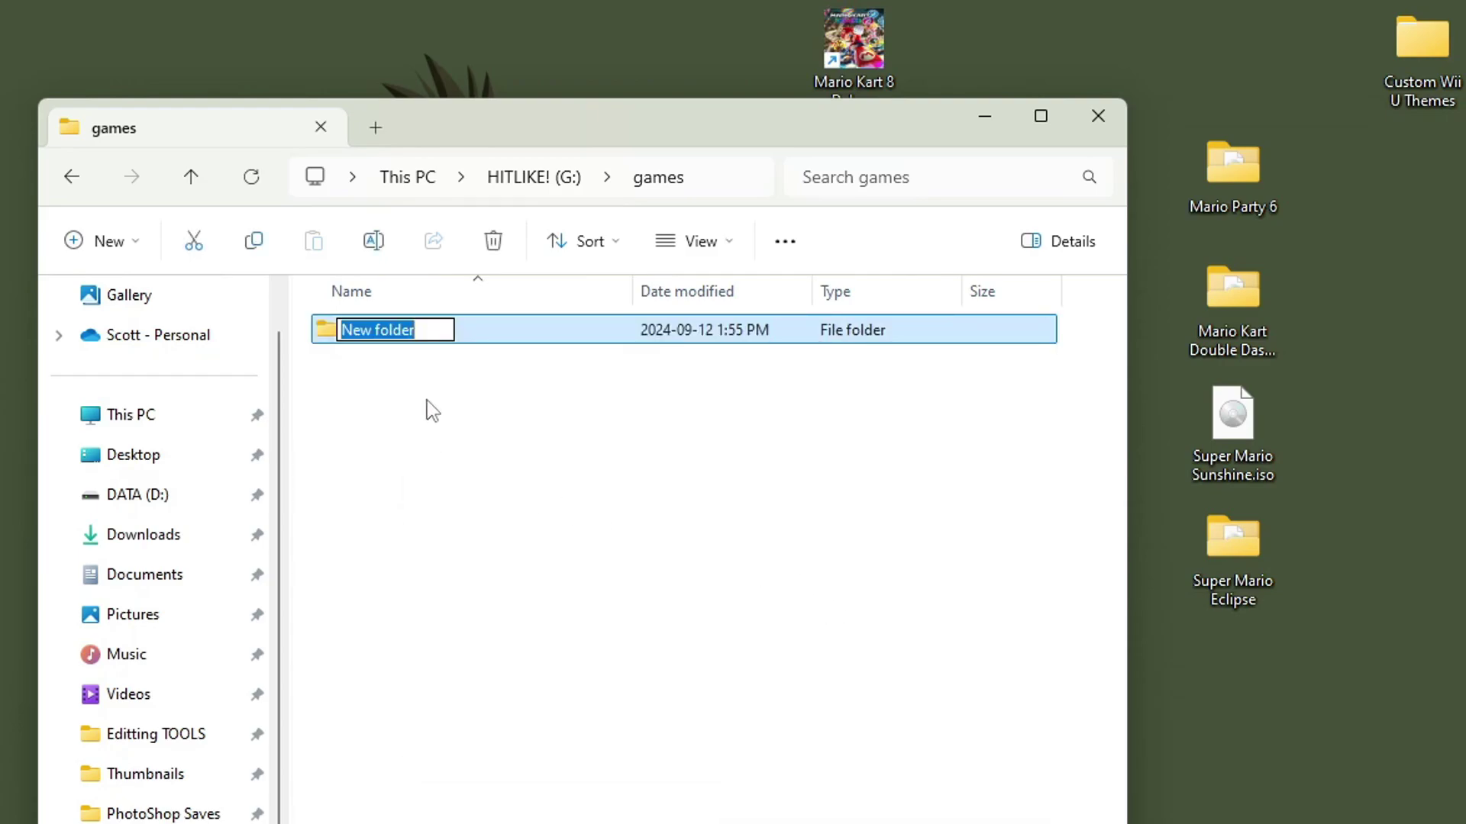
{"action": "type", "text": "Super Mario Sunshine"}
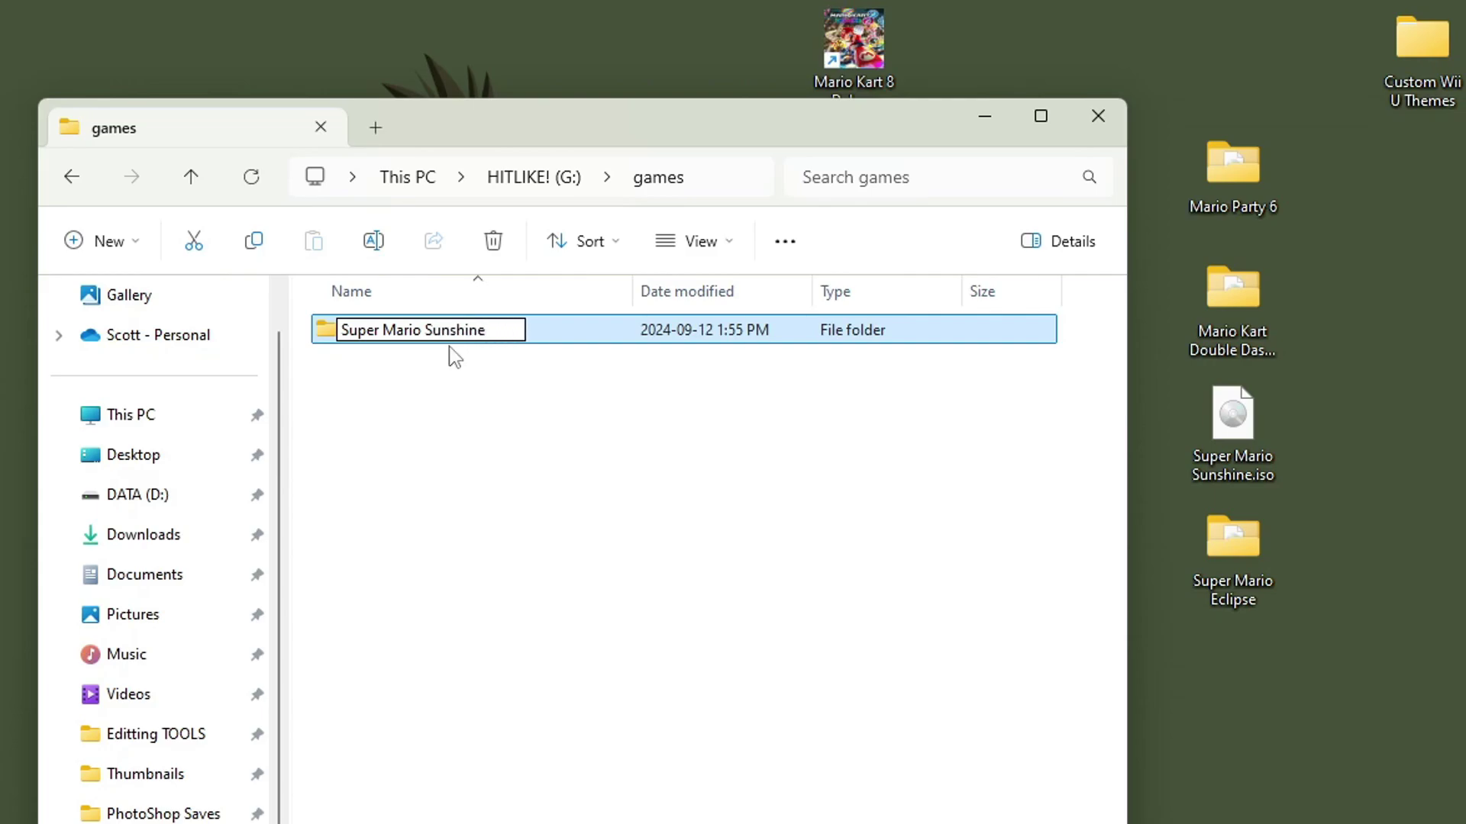
{"action": "key", "text": "Return"}
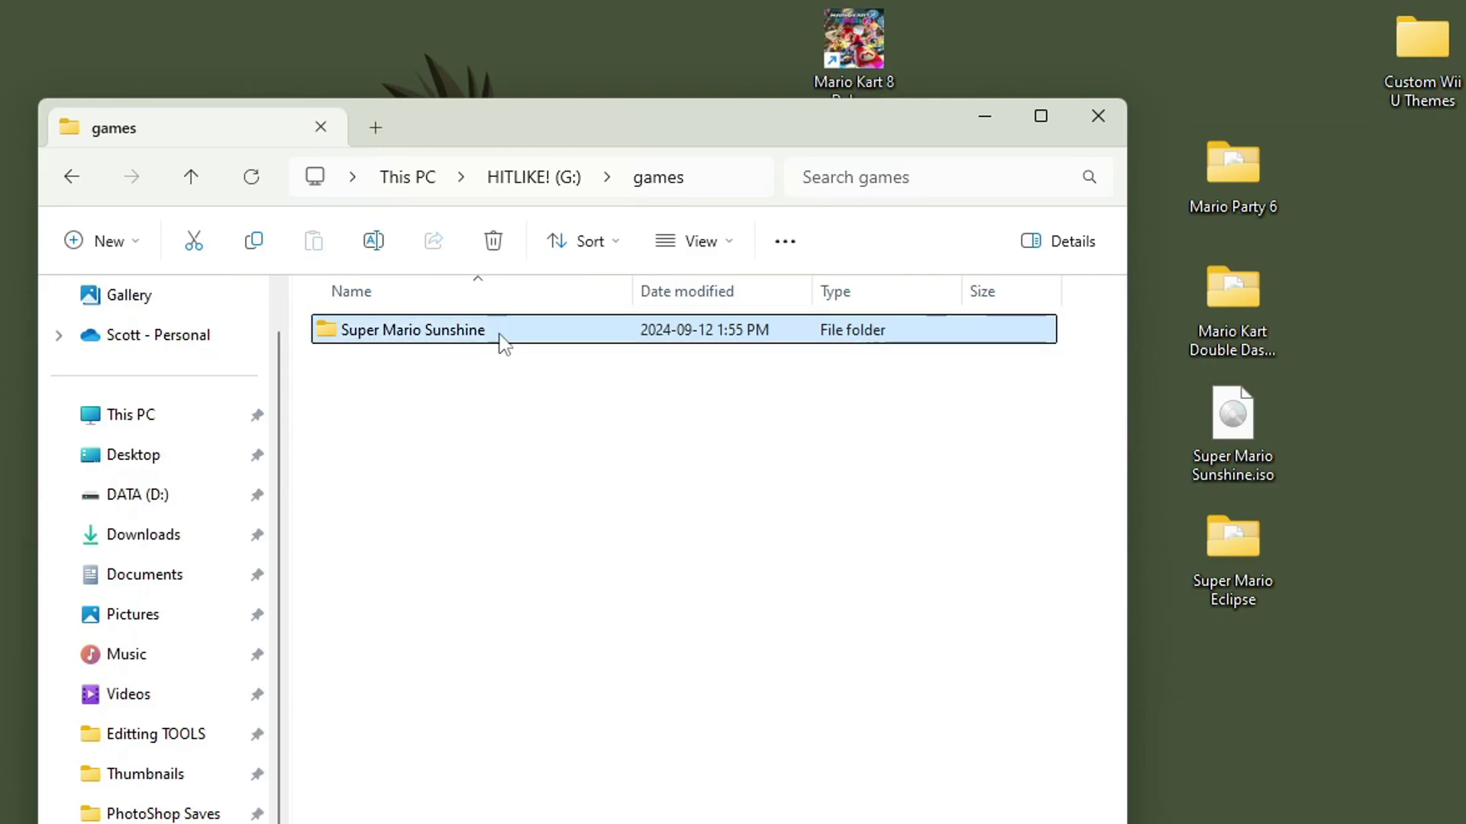
Copy Super Mario Sunshine.iso from the desktop into the new Super Mario Sunshine folder
{"action": "double_click", "coordinate": [479, 337]}
{"action": "left_click", "coordinate": [1250, 442]}
{"action": "left_click_drag", "start_coordinate": [1251, 433], "coordinate": [469, 443]}
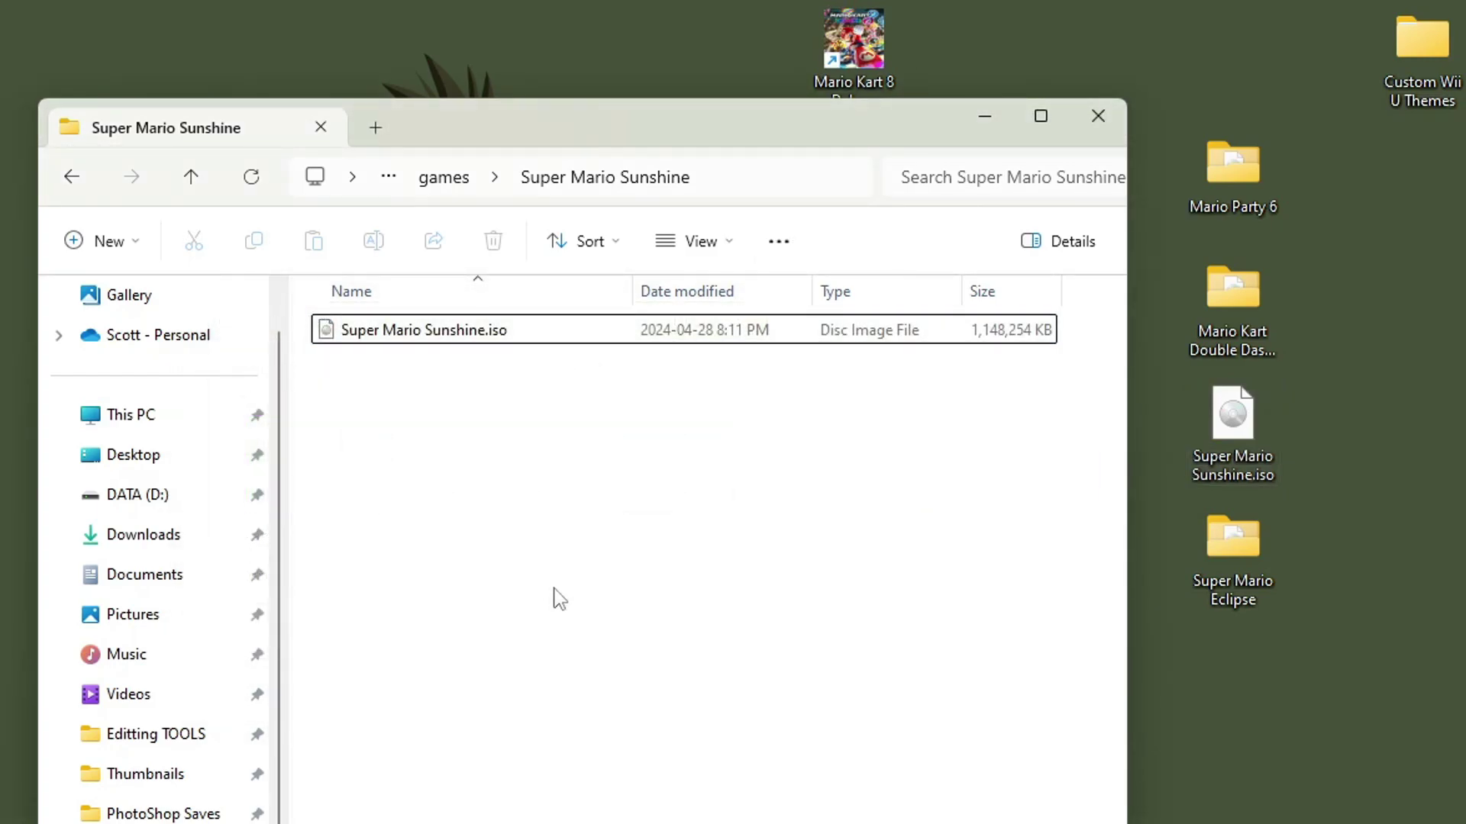
Rename the copied Super Mario Sunshine disc image as game, keeping its .iso extension
{"action": "left_click", "coordinate": [419, 336]}
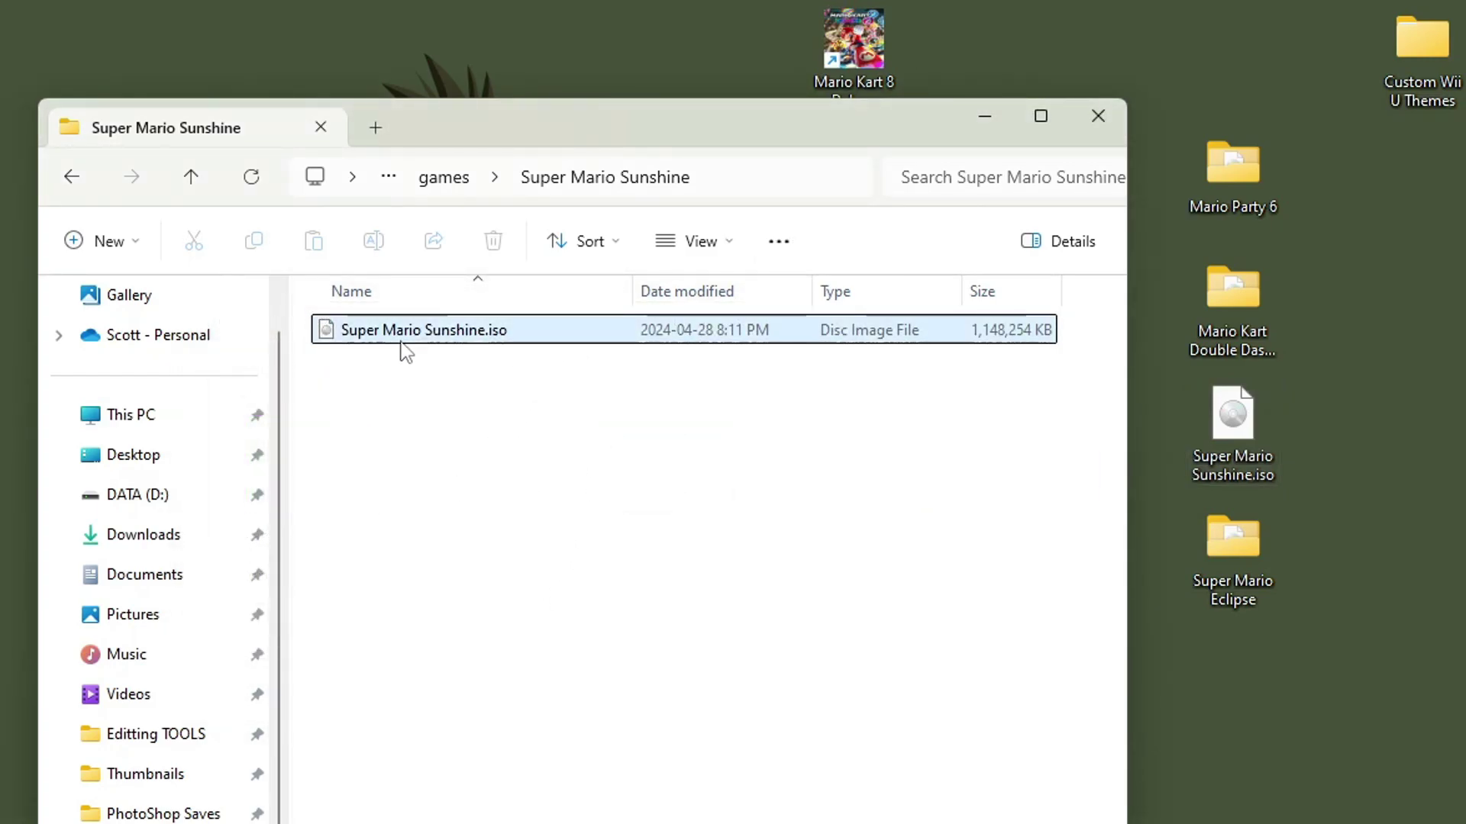
{"action": "right_click", "coordinate": [448, 338]}
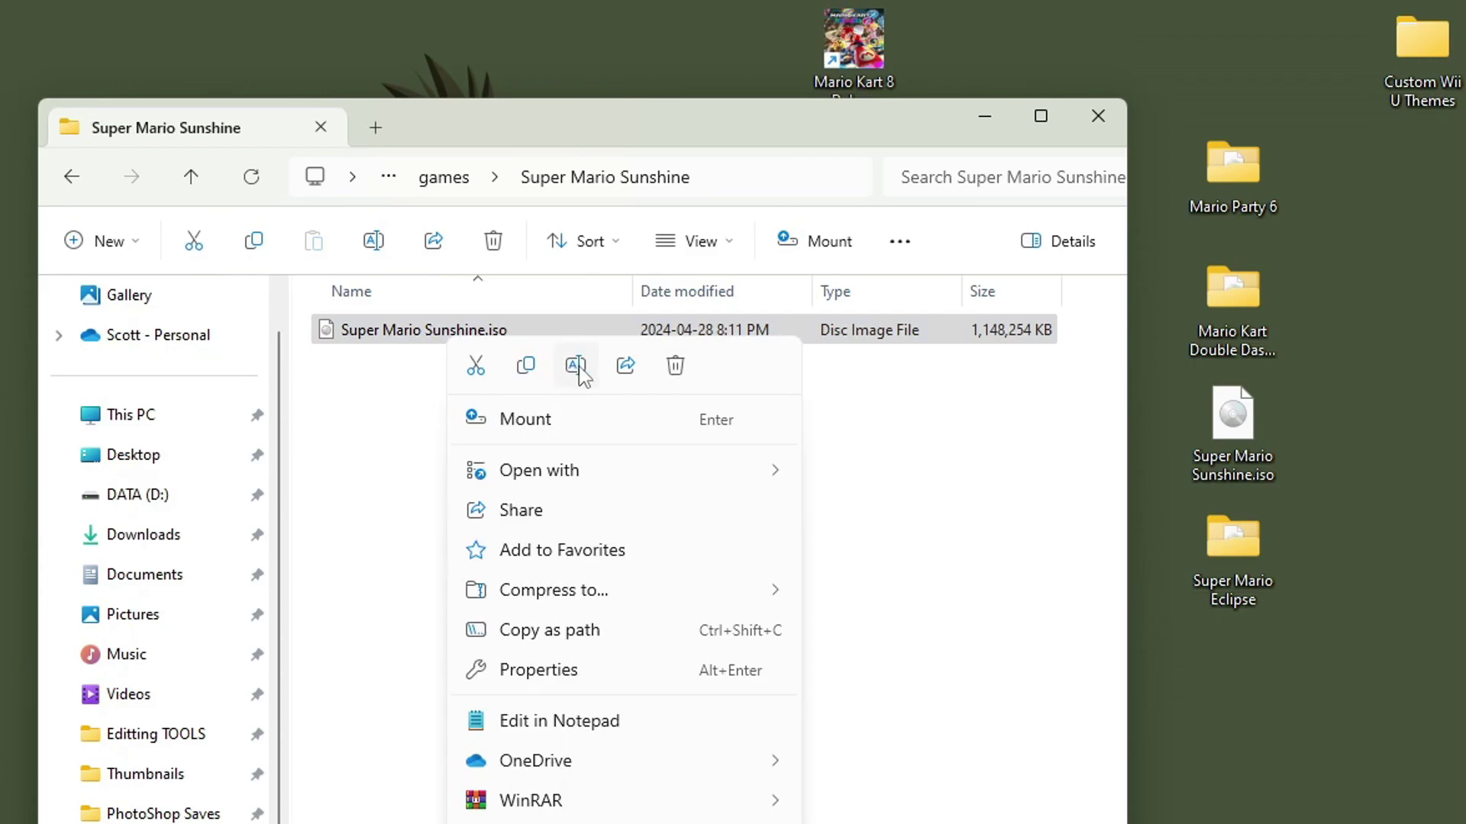
{"action": "left_click", "coordinate": [576, 366]}
{"action": "type", "text": "game"}
{"action": "key", "text": "Return"}
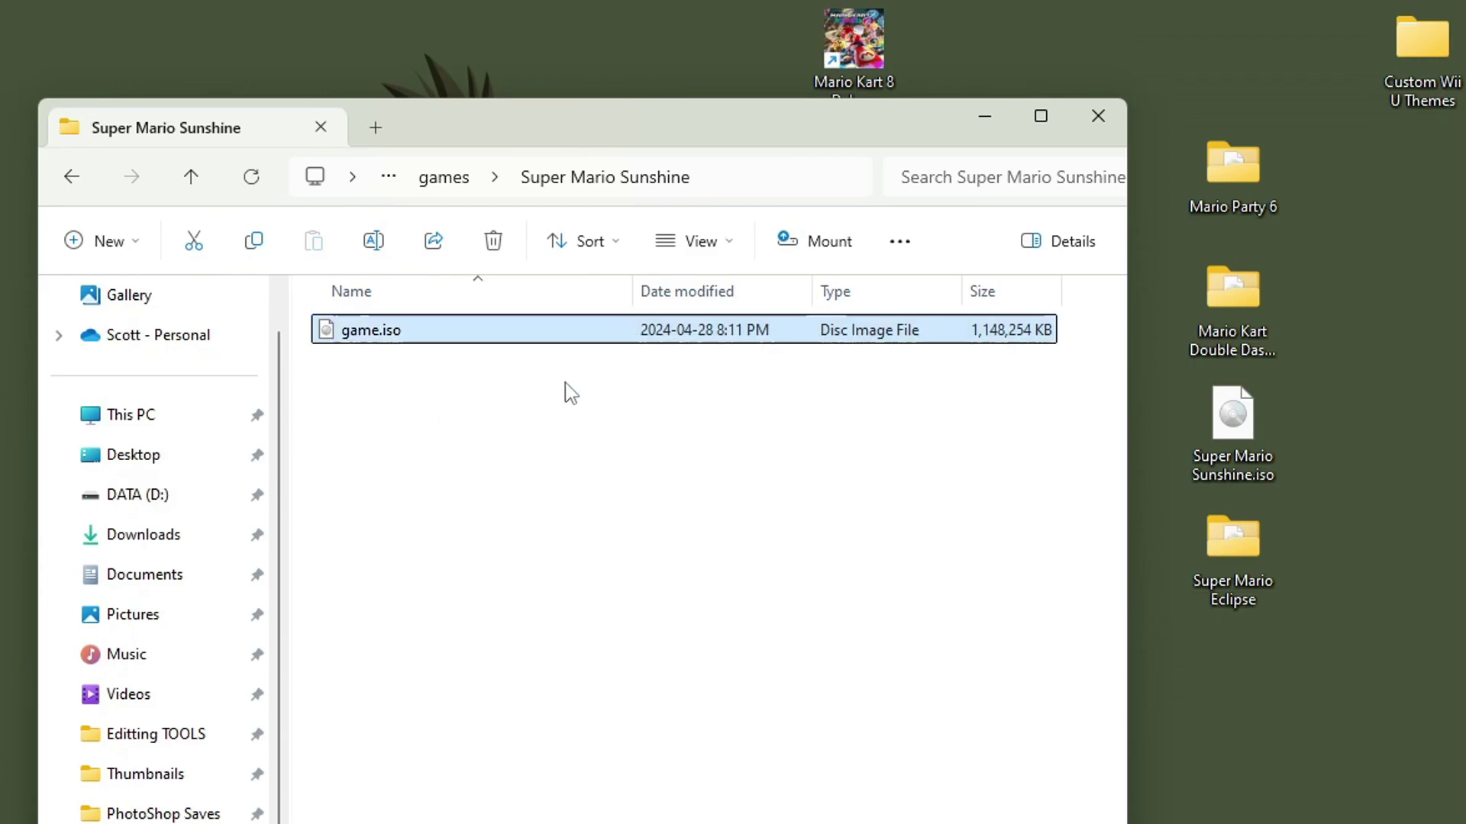
{"action": "left_click", "coordinate": [588, 513]}
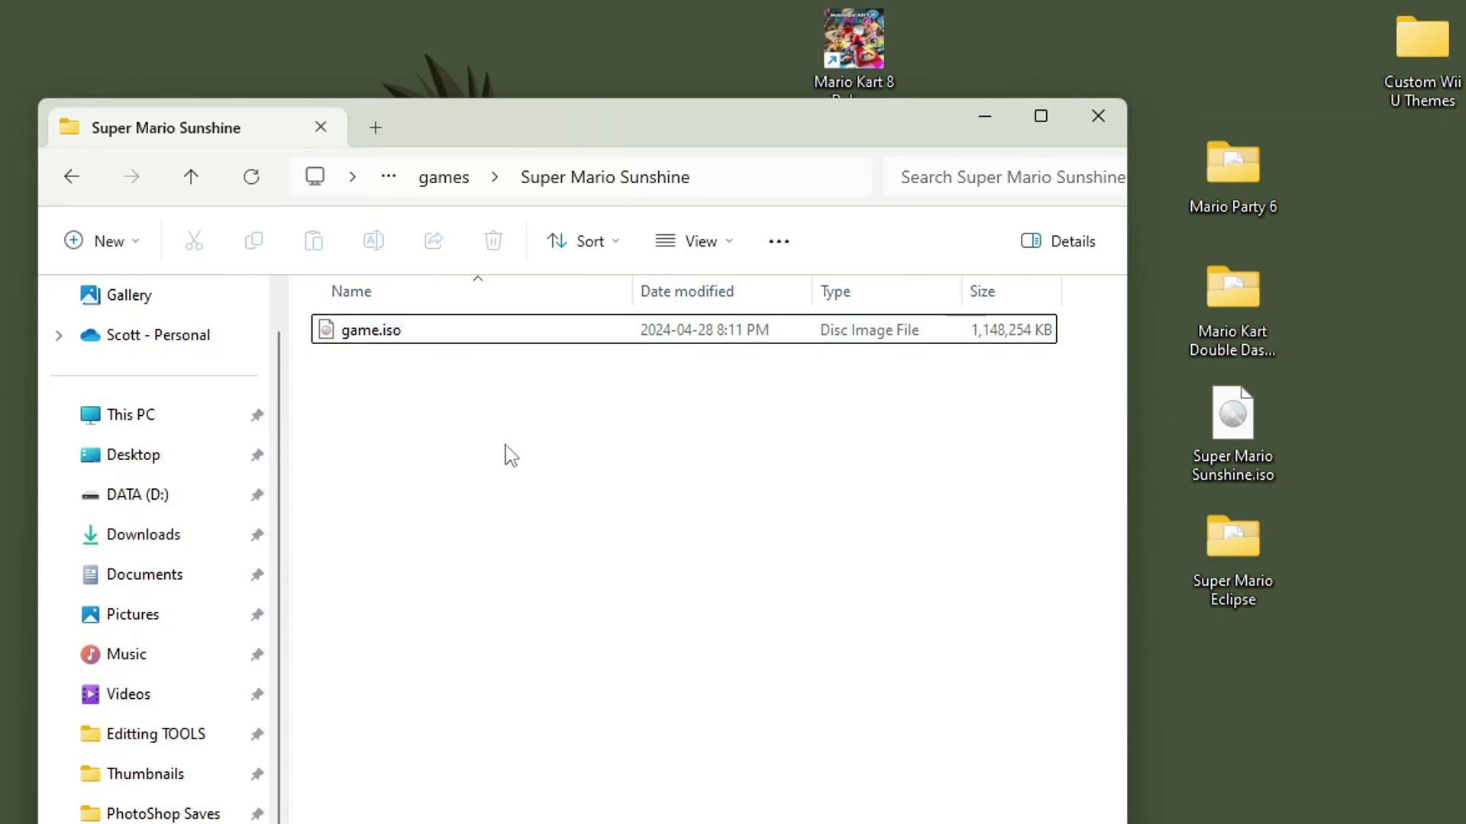
Copy the Mario Party 6, Mario Kart Double Dash and Super Mario Eclipse folders from the desktop into the G: drive's games folder
{"action": "left_click", "coordinate": [72, 176]}
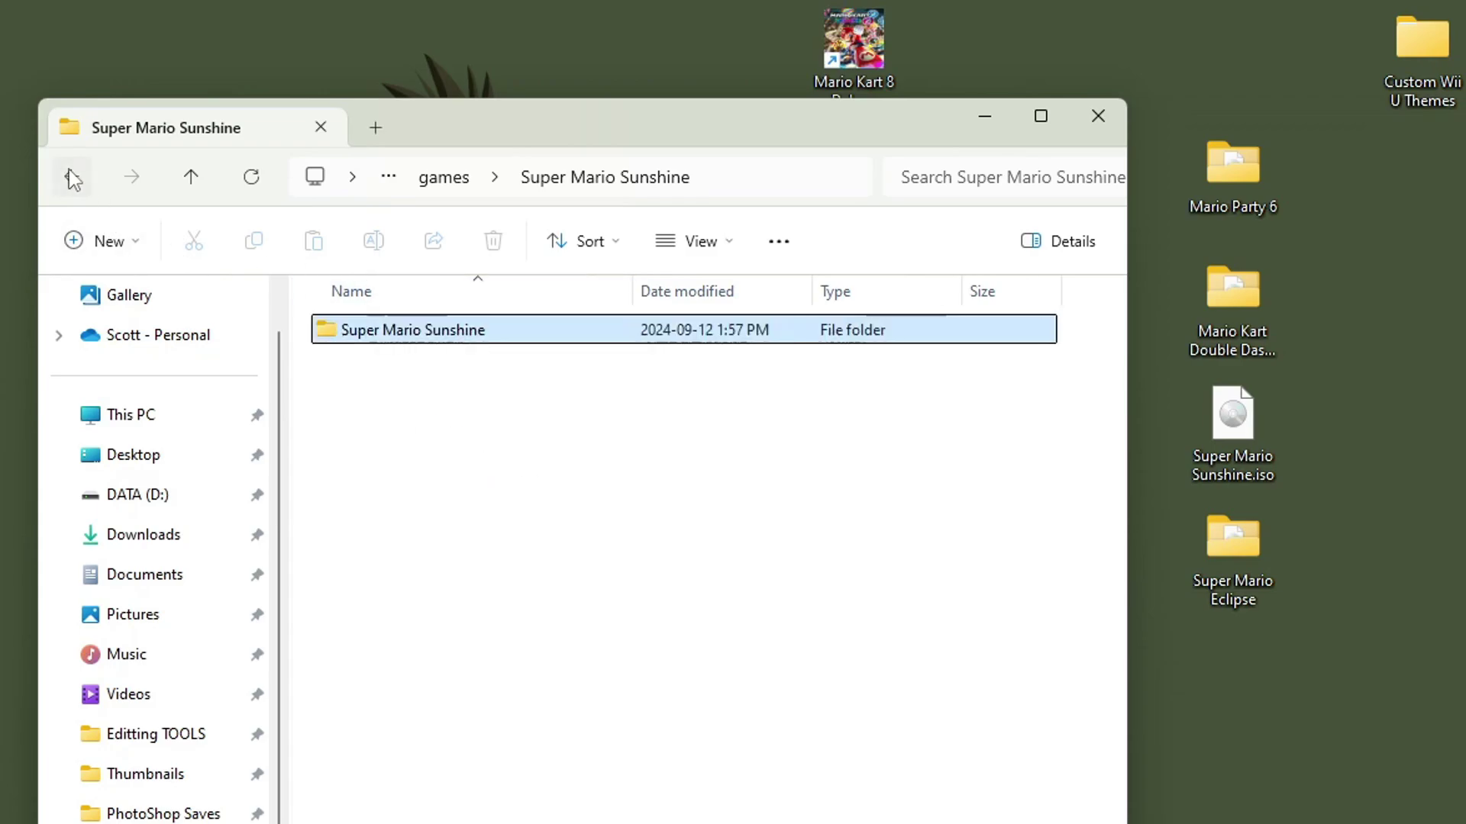
{"action": "left_click", "coordinate": [72, 178]}
{"action": "double_click", "coordinate": [388, 405]}
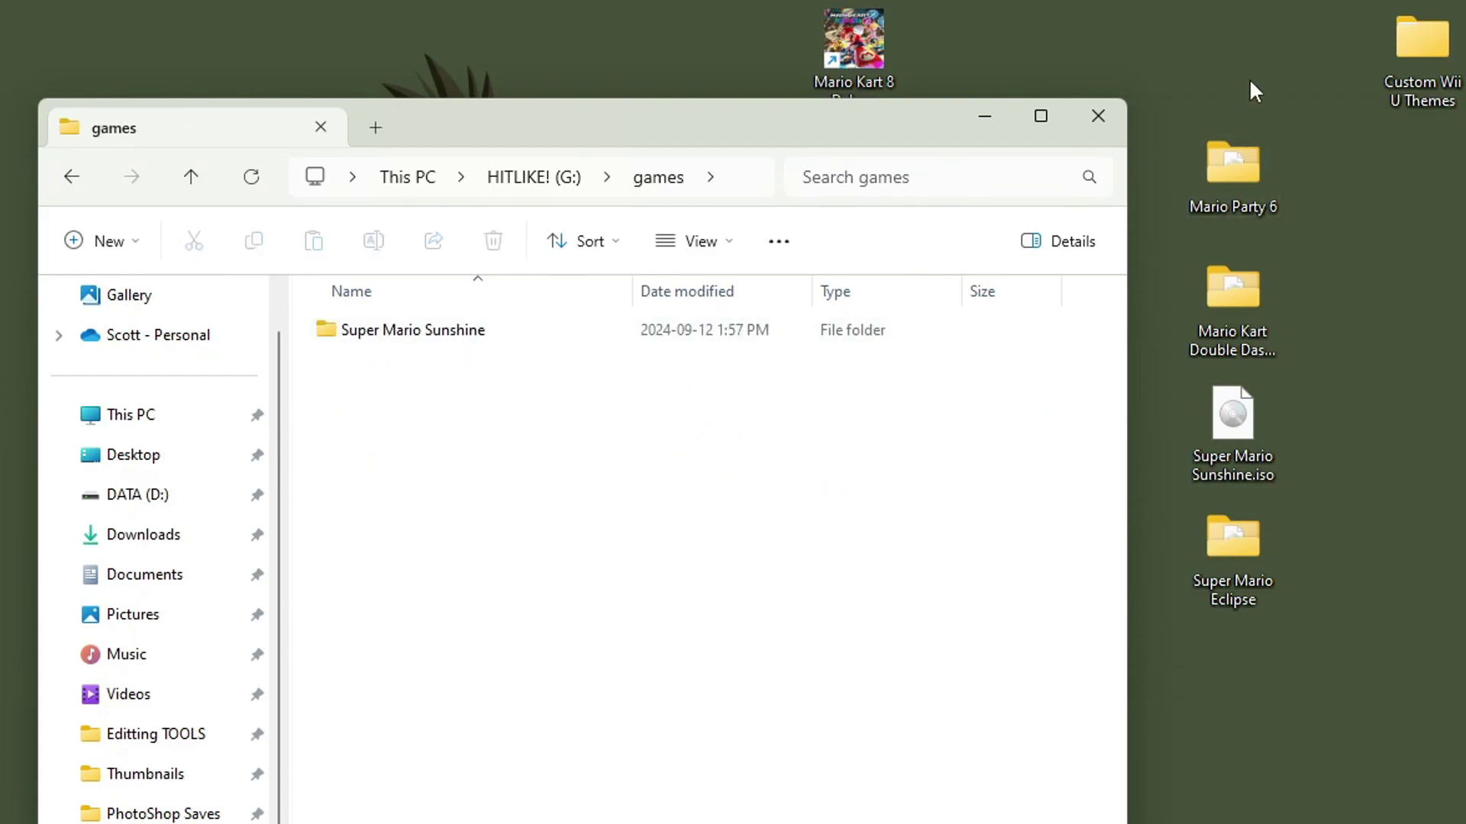
{"action": "left_click_drag", "start_coordinate": [1254, 93], "coordinate": [1260, 654]}
{"action": "left_click", "coordinate": [1263, 428], "text": "ctrl"}
{"action": "left_click", "coordinate": [544, 647]}
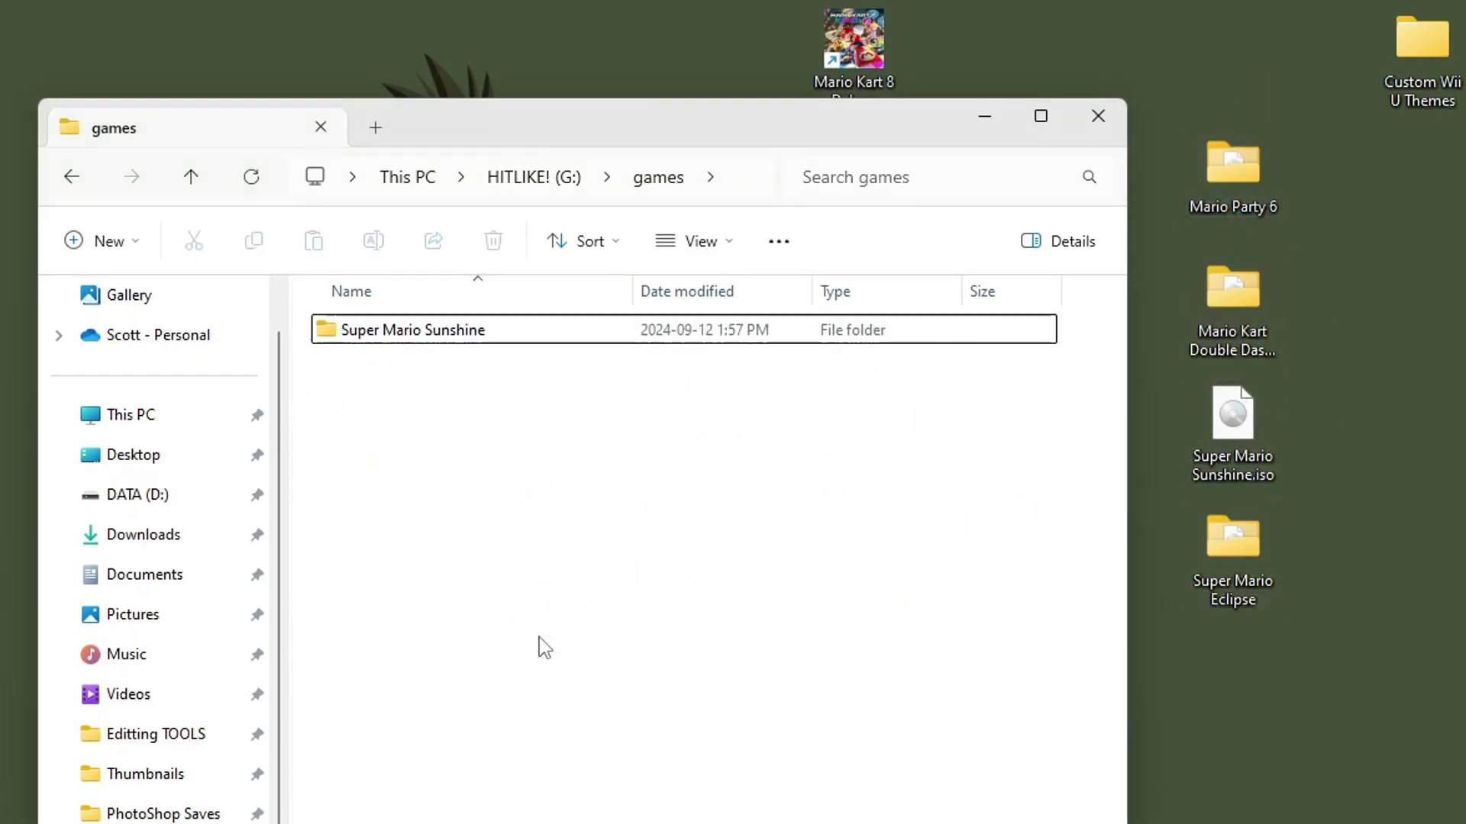
{"action": "key", "text": "ctrl+v"}
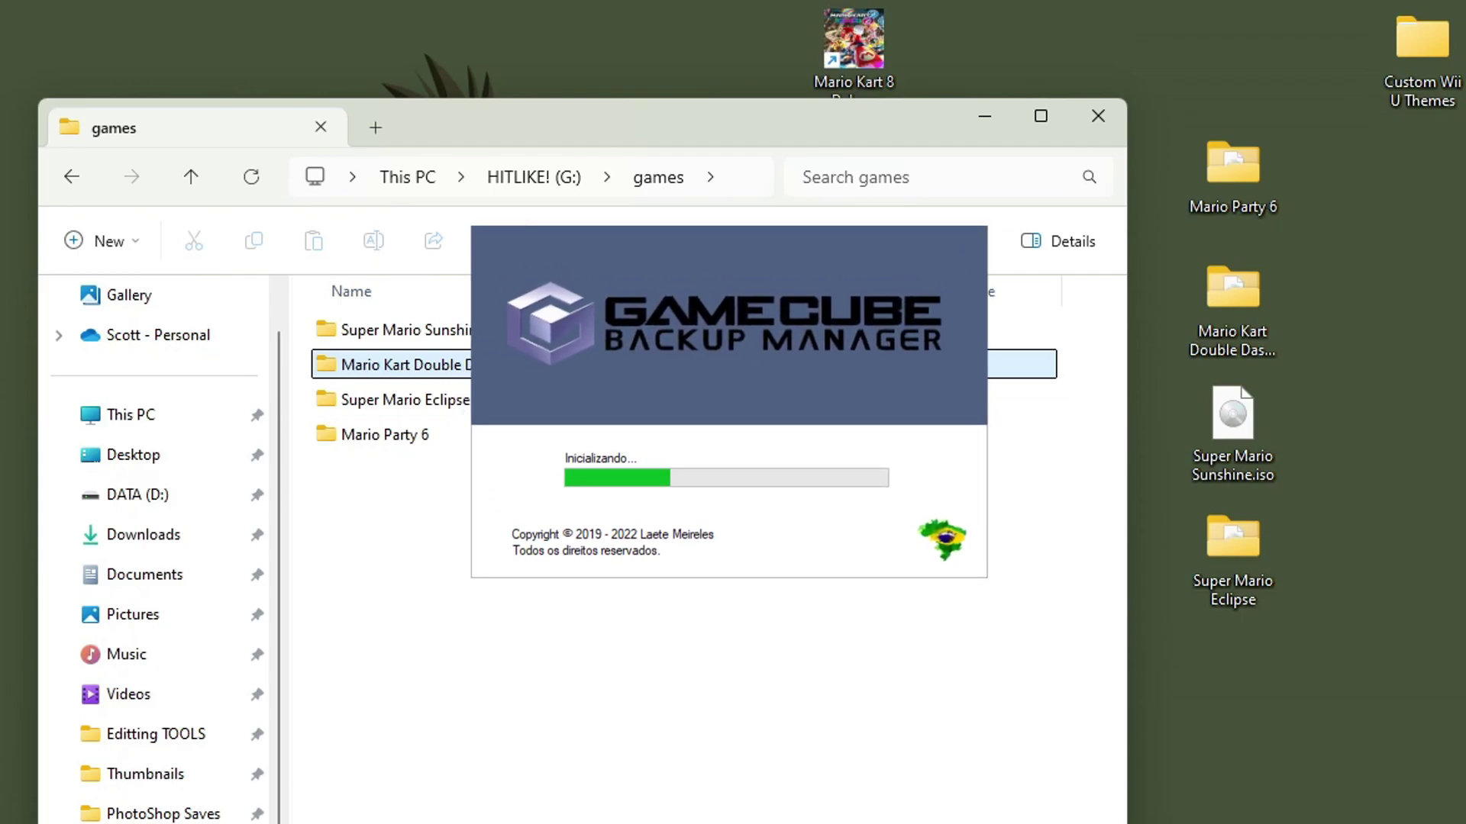
Check the disc image's file name inside the Super Mario Eclipse folder and return to the games folder
{"action": "double_click", "coordinate": [443, 403]}
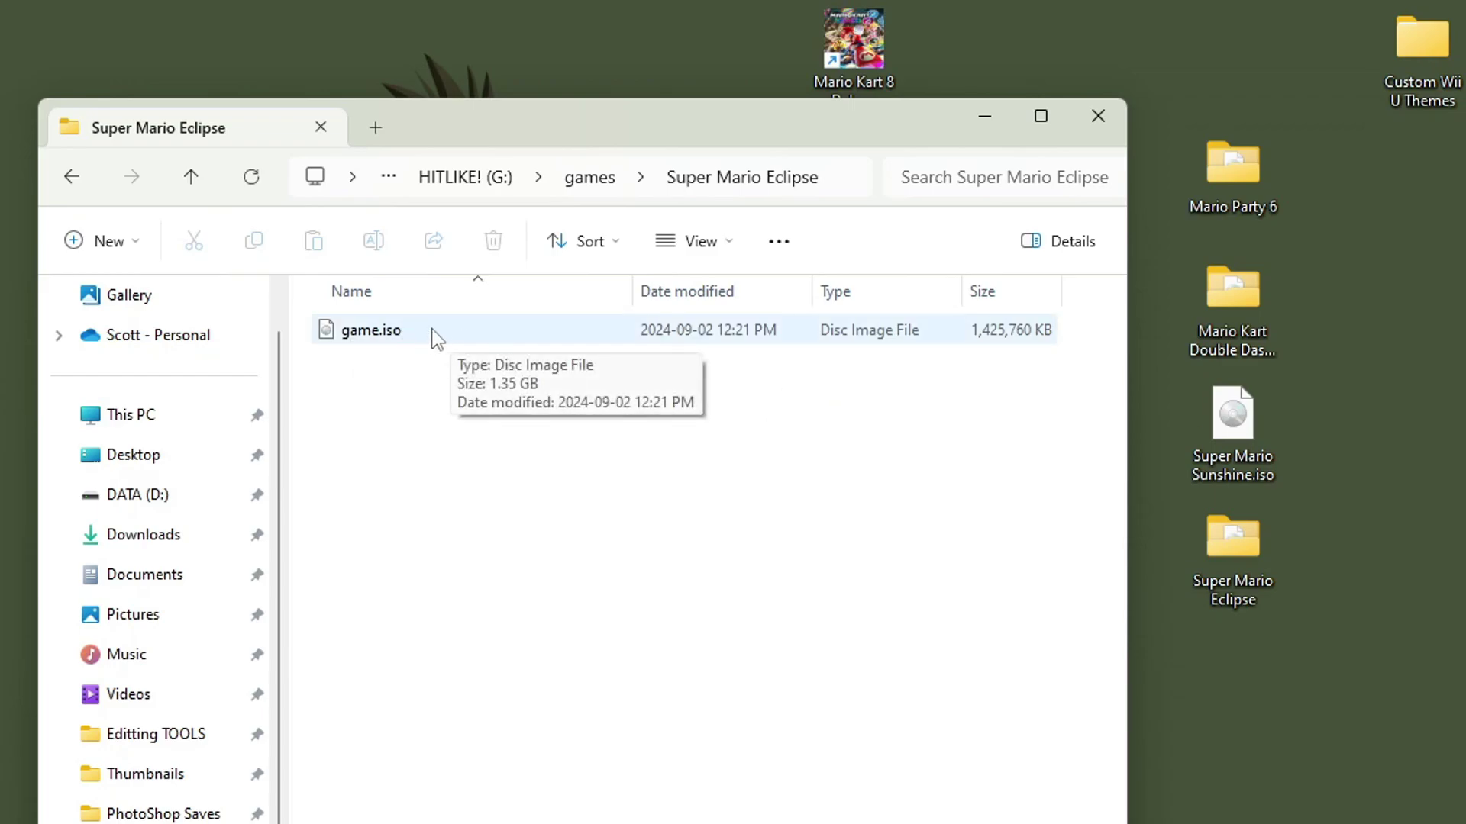
{"action": "left_click", "coordinate": [76, 181]}
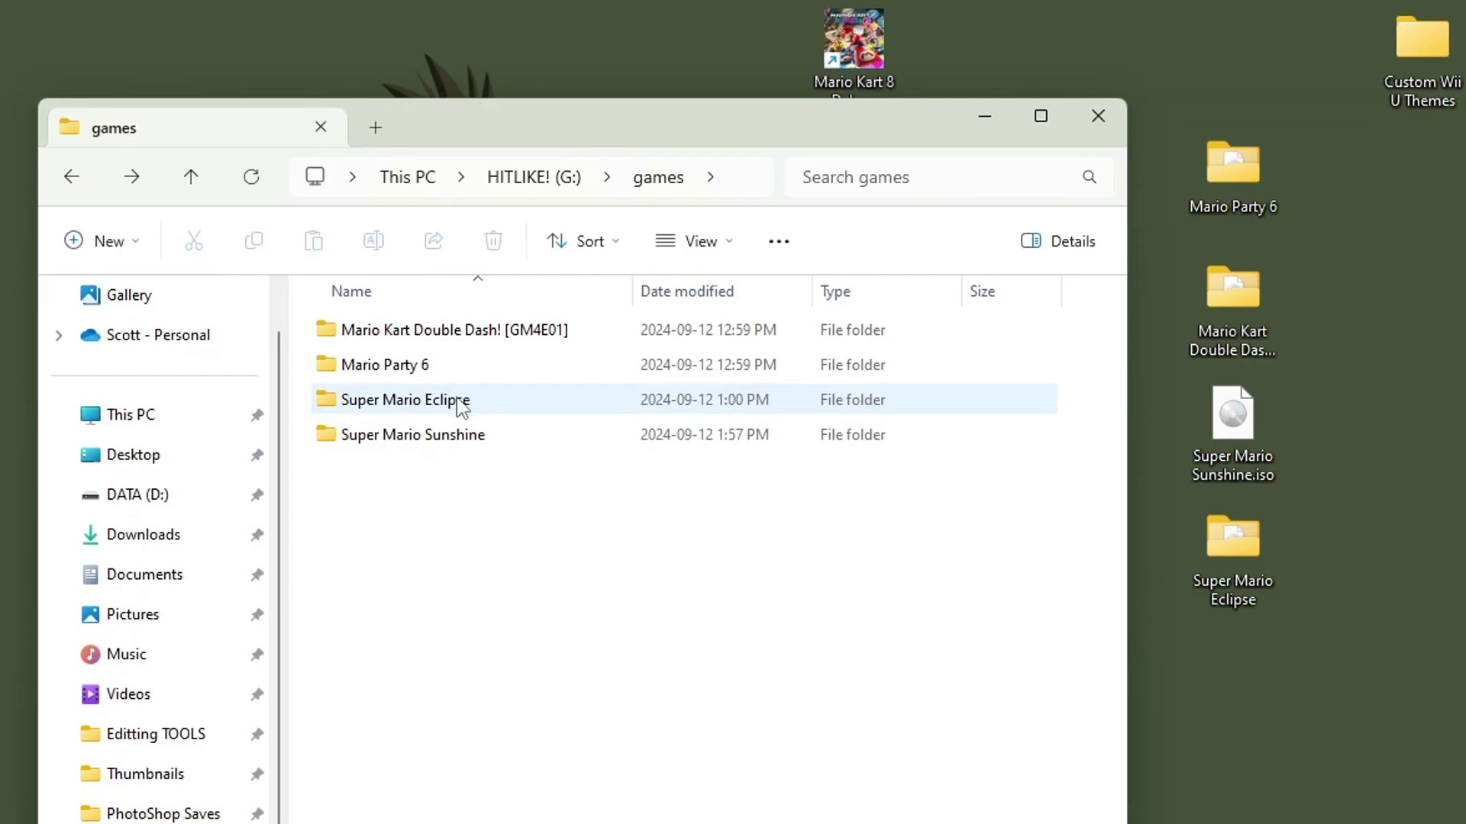
{"action": "mouse_move", "coordinate": [519, 408]}
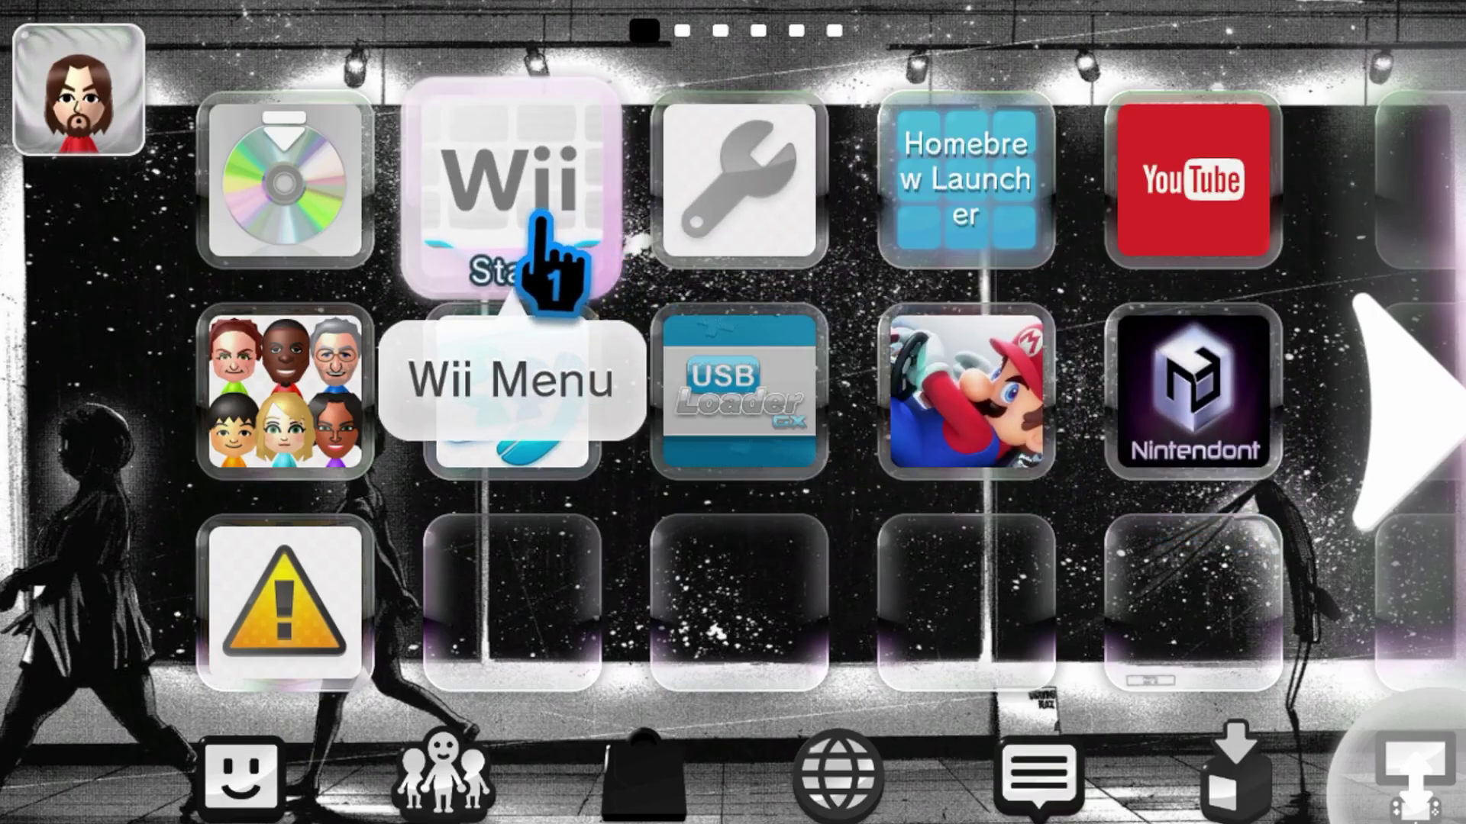
Switch to the Wii U, enter the Wii Menu and load YAWM ModMii Edition from the Homebrew Channel
{"action": "left_click", "coordinate": [510, 217]}
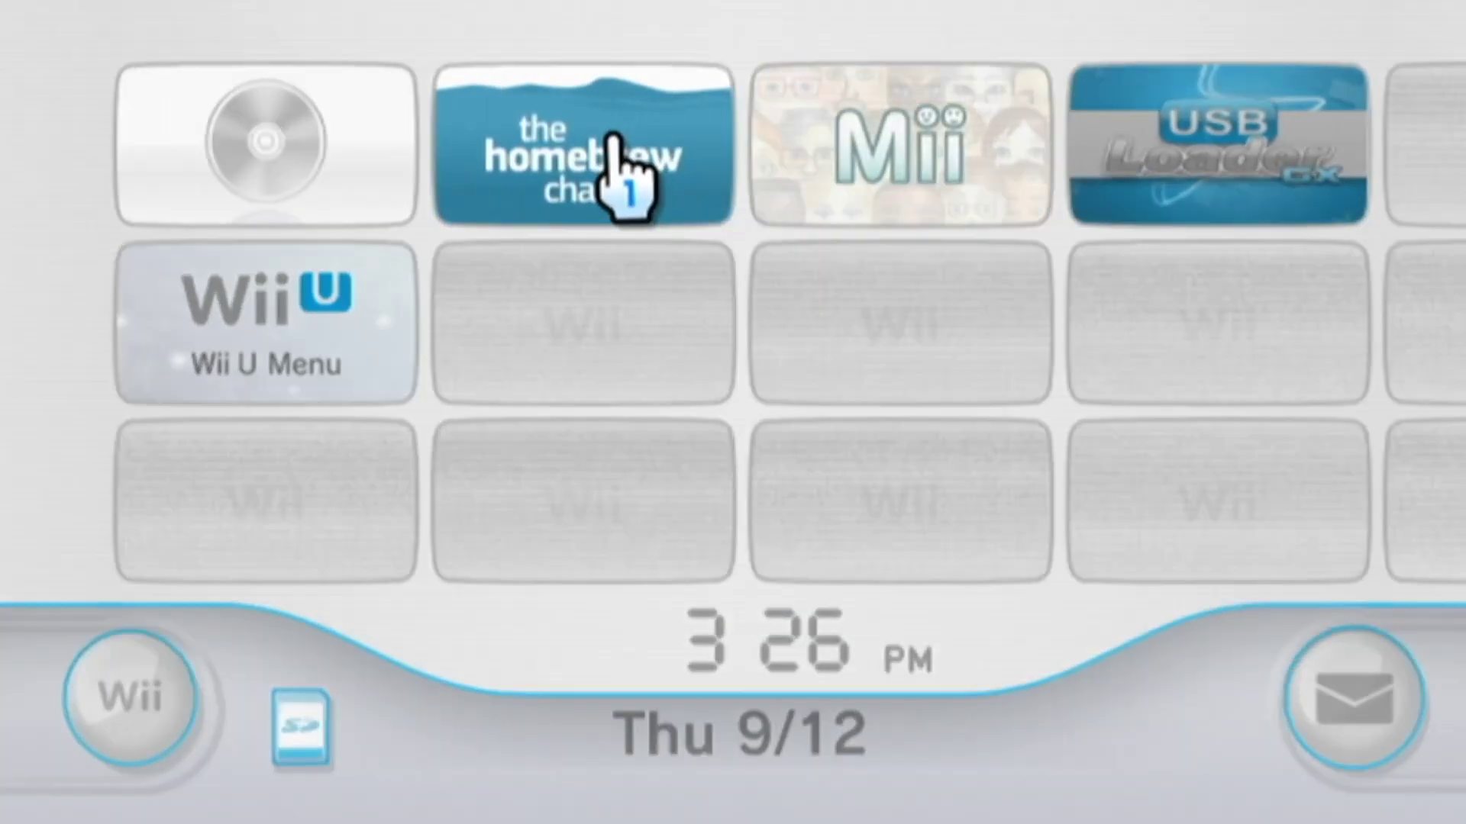
{"action": "left_click", "coordinate": [614, 142]}
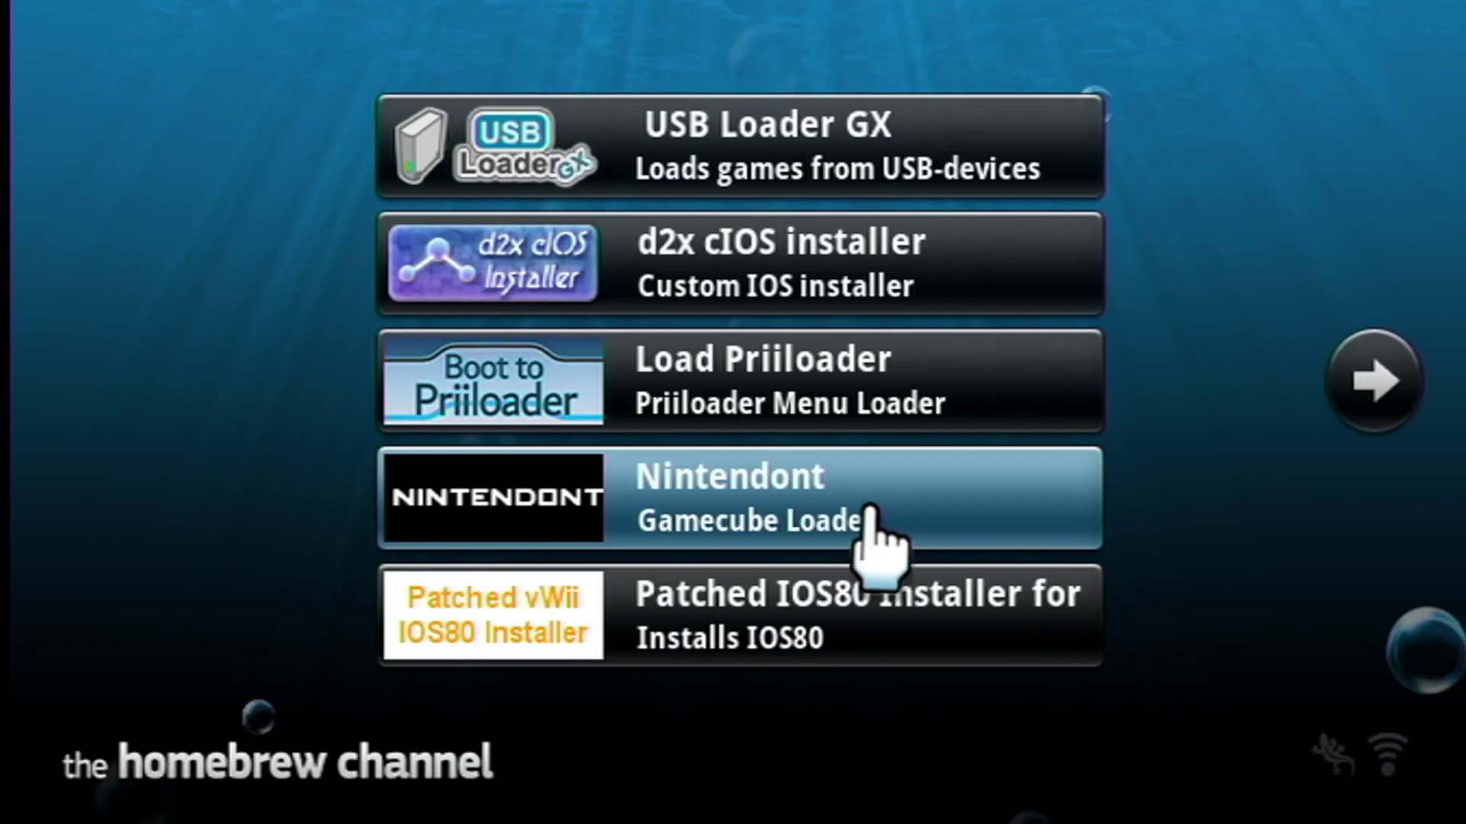
{"action": "key", "text": "Right"}
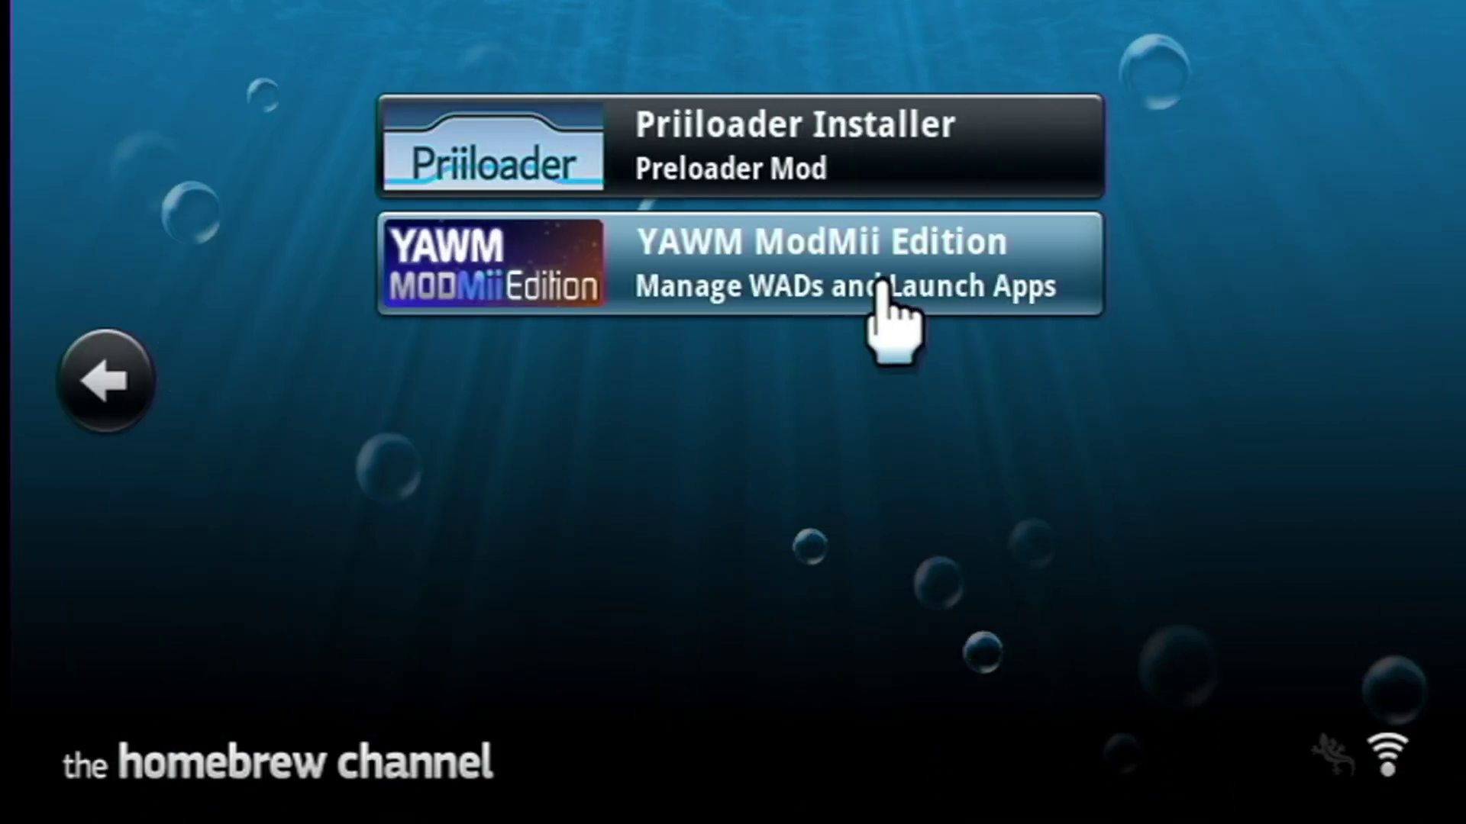
{"action": "left_click", "coordinate": [925, 301]}
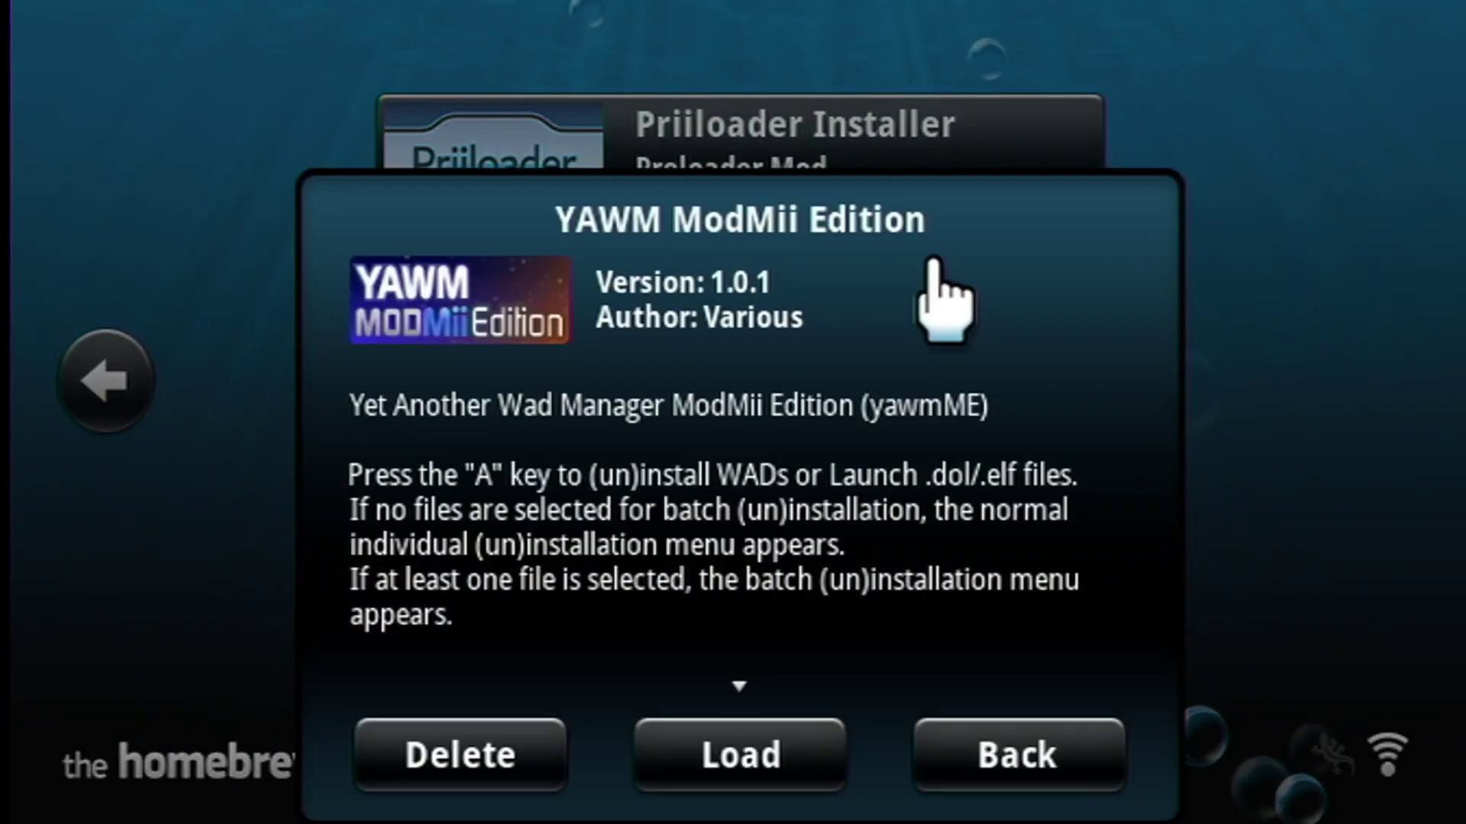
{"action": "left_click", "coordinate": [792, 668]}
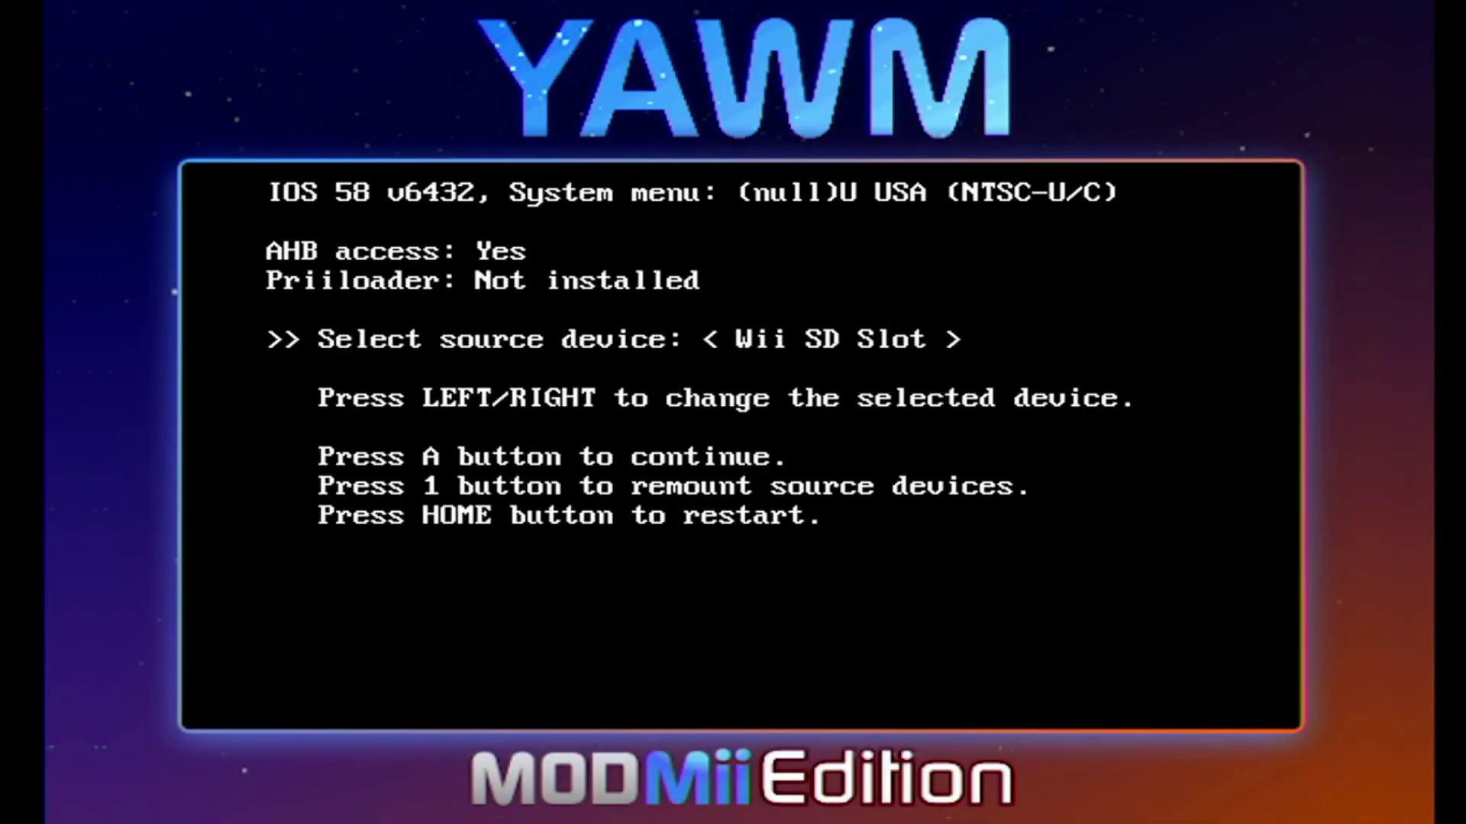
Select Wii SD Slot as the source device and install Nintendont - WWND vWii.wad from the wad folder
{"action": "key", "text": "a"}
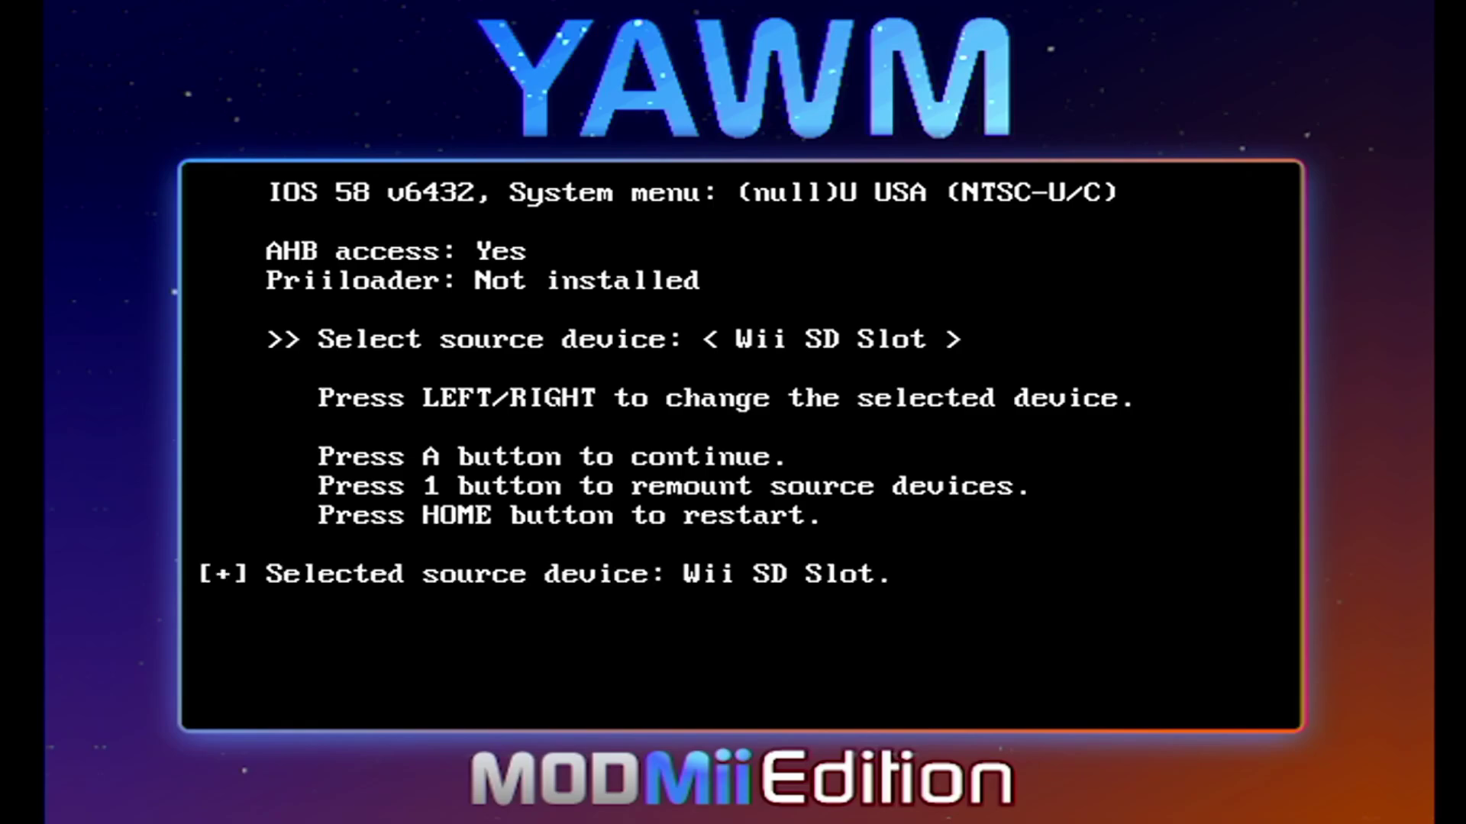
{"action": "key", "text": "Down"}
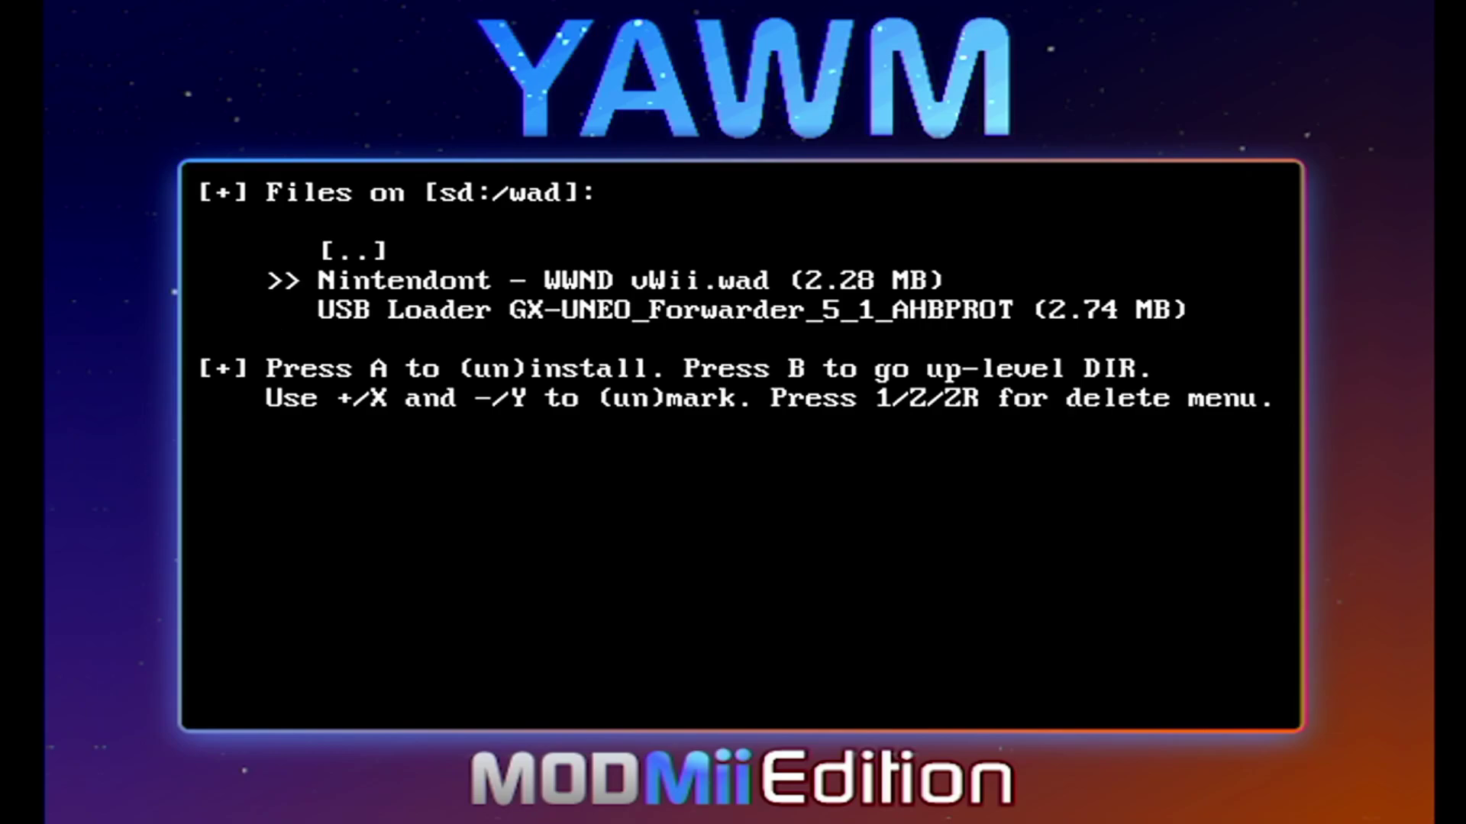
{"action": "key", "text": "a"}
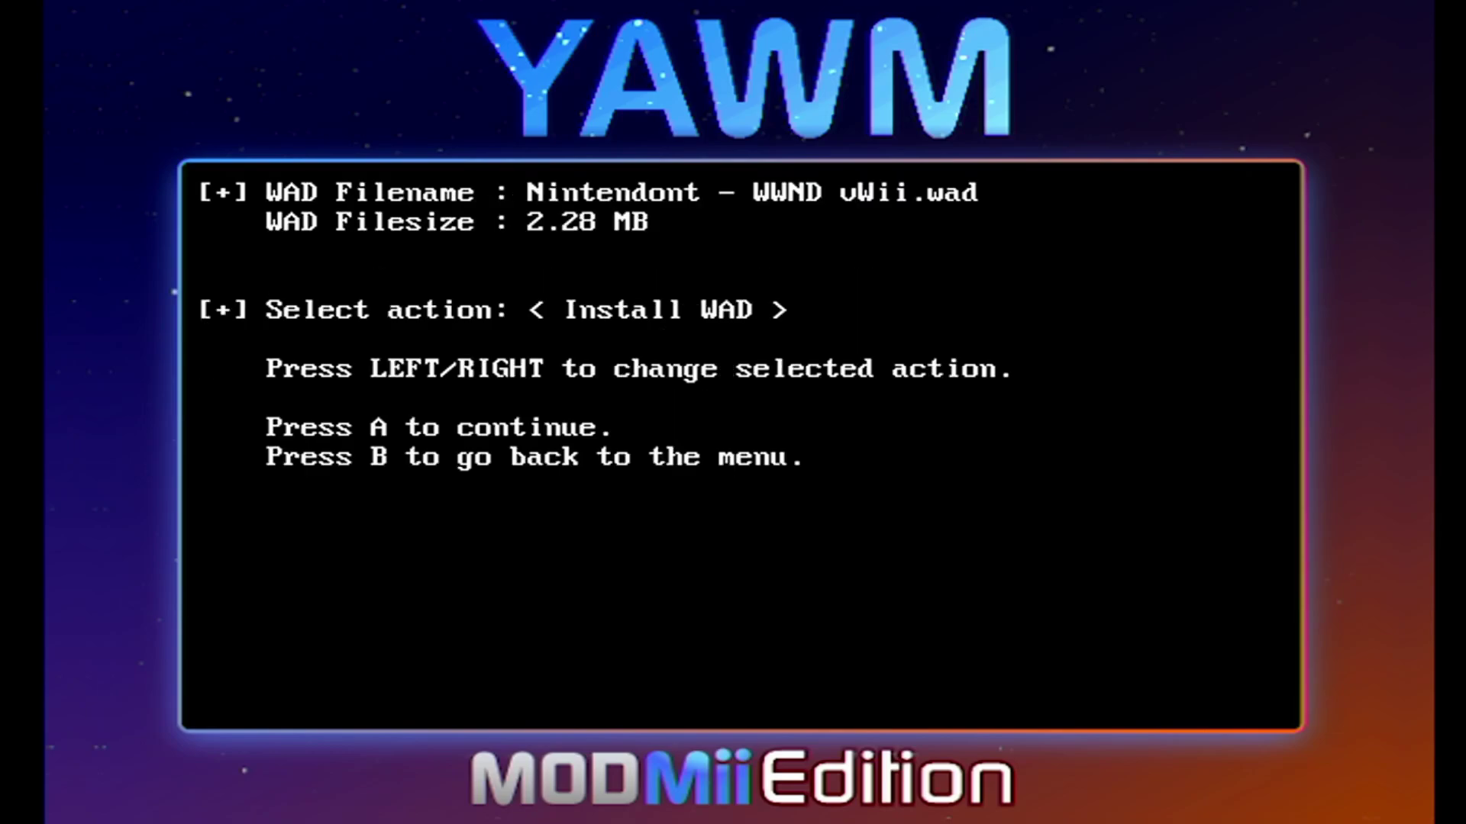
{"action": "key", "text": "a"}
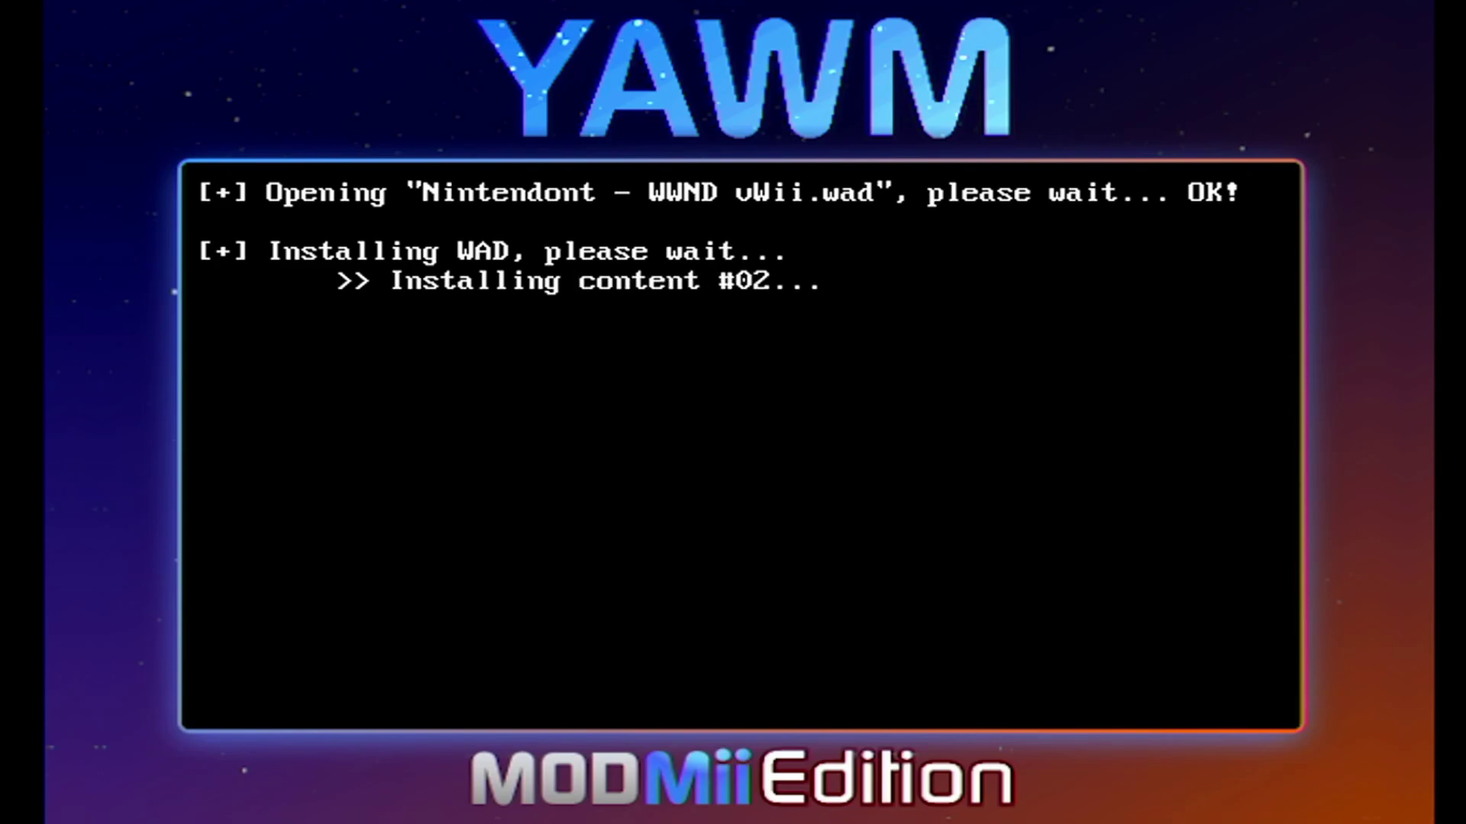
{"action": "key", "text": "a"}
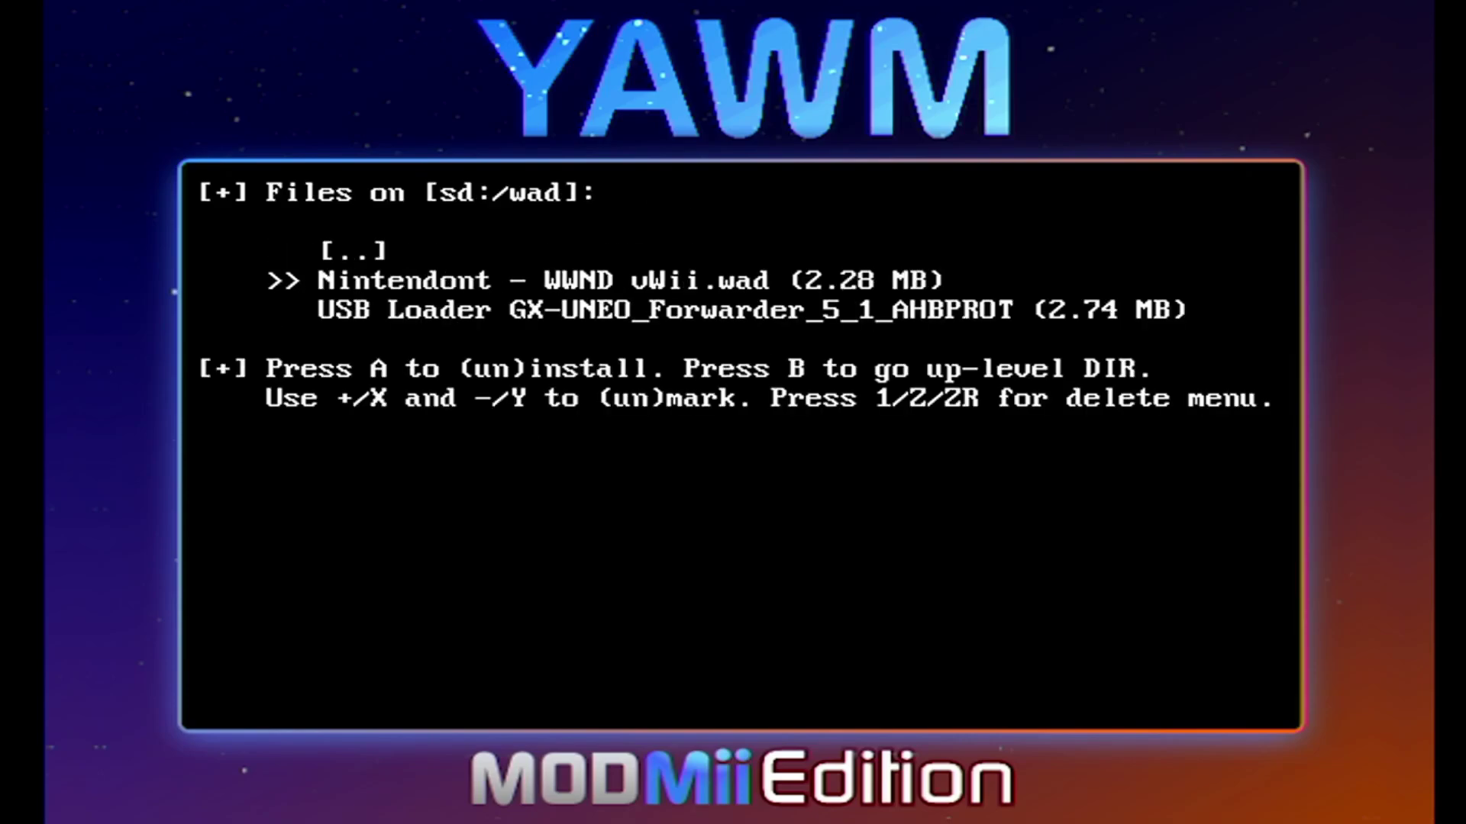
Exit YAWM ModMii Edition and the Homebrew Channel to the Wii Menu, and open the Nintendont channel
{"action": "key", "text": "Home"}
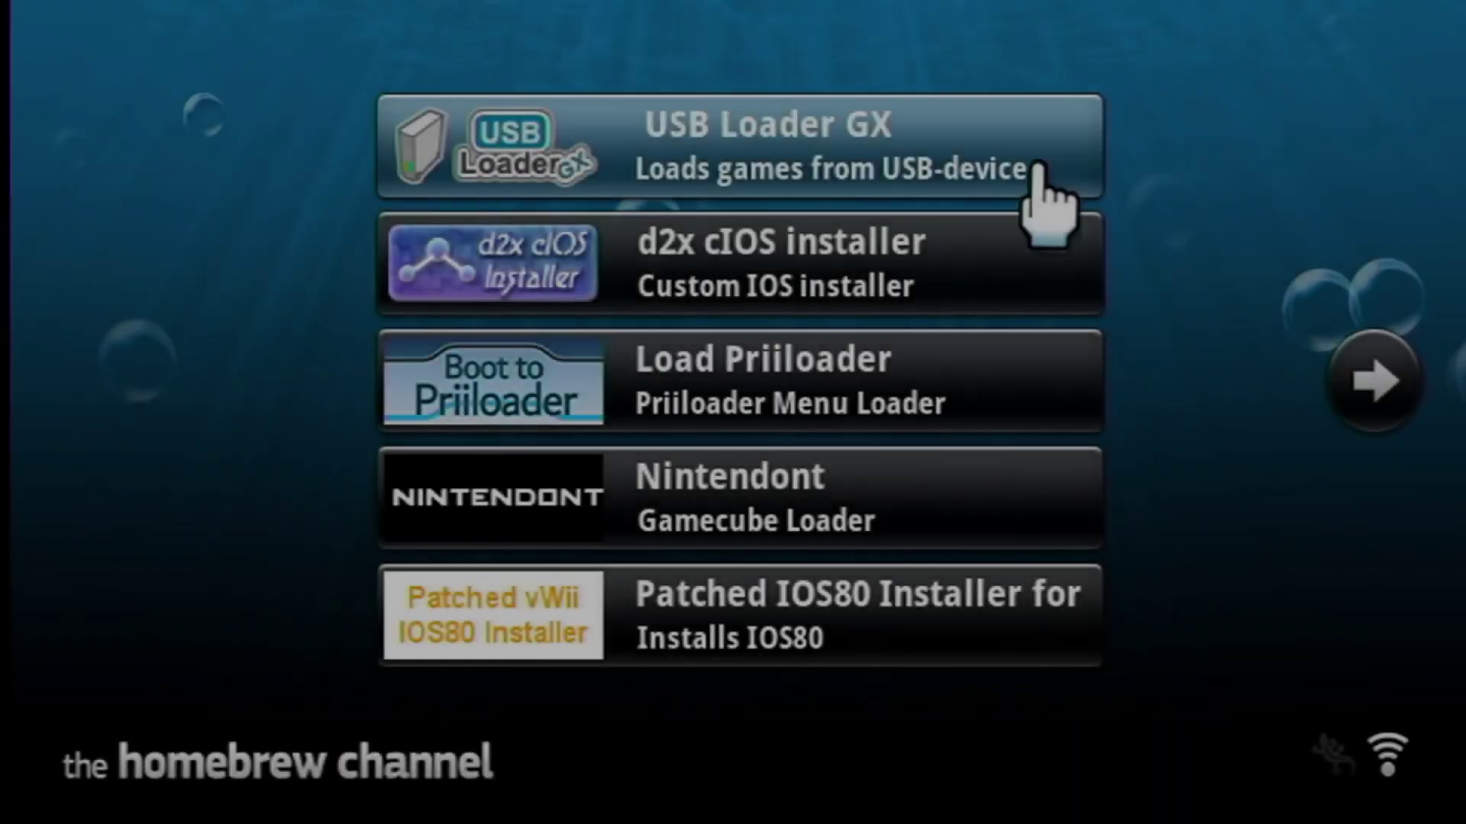
{"action": "key", "text": "Home"}
{"action": "left_click", "coordinate": [992, 452]}
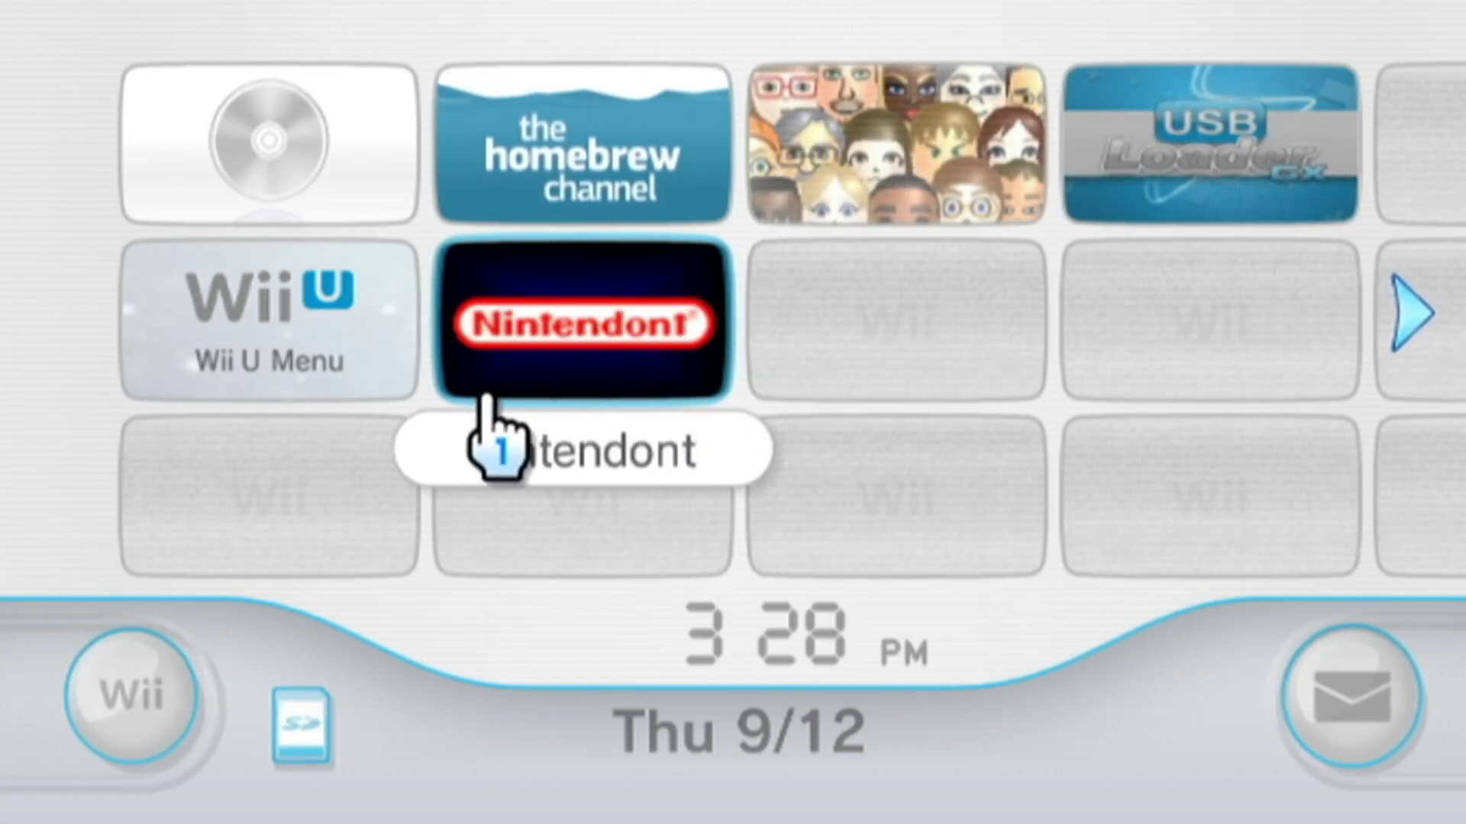
{"action": "left_click", "coordinate": [611, 328]}
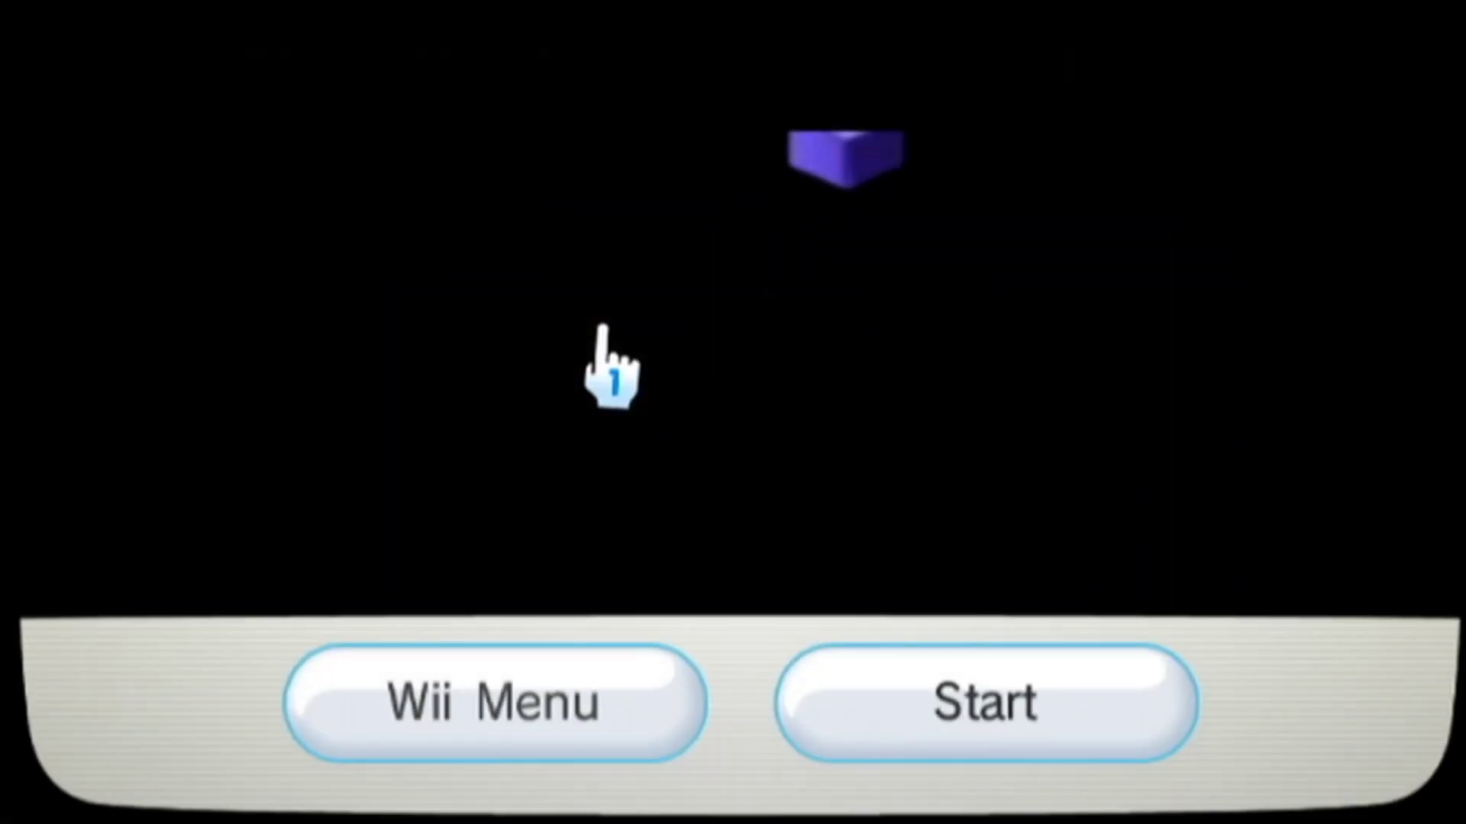